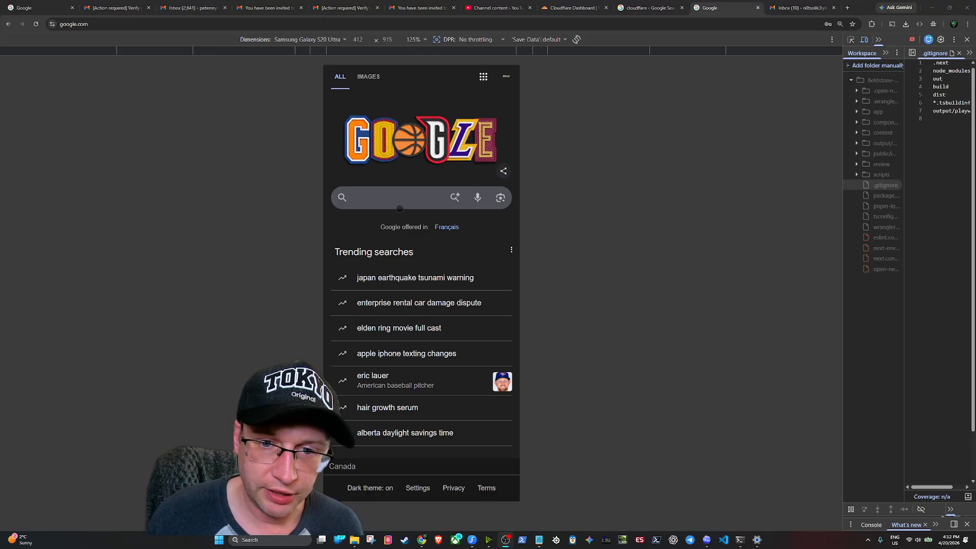
Search Google for 'cloudflare'
{"action": "left_click", "coordinate": [390, 202]}
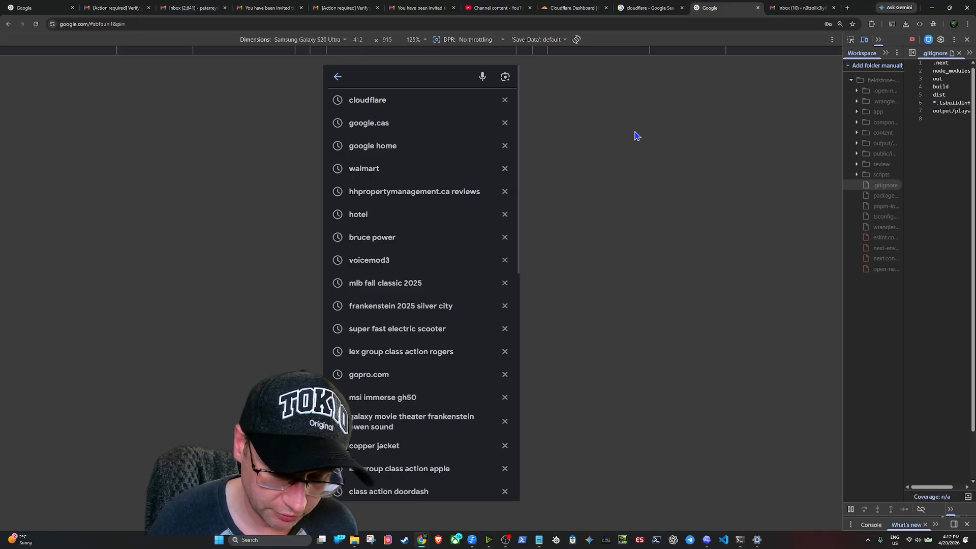
{"action": "type", "text": "c"}
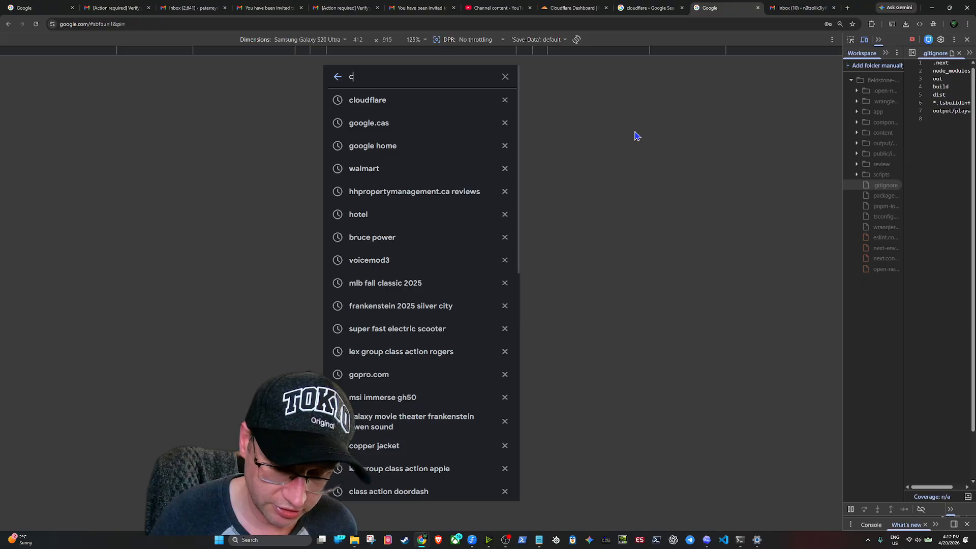
{"action": "type", "text": "loudflare"}
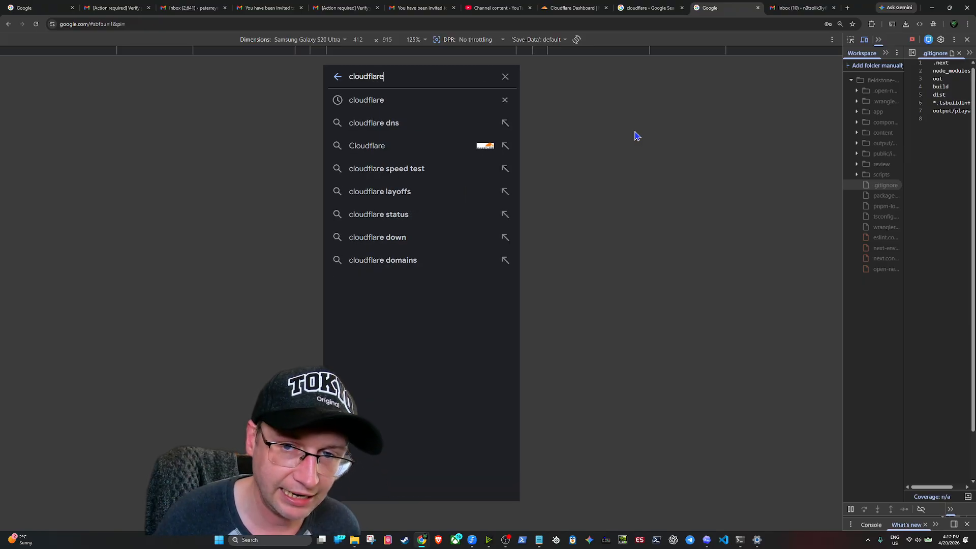
{"action": "key", "text": "Return"}
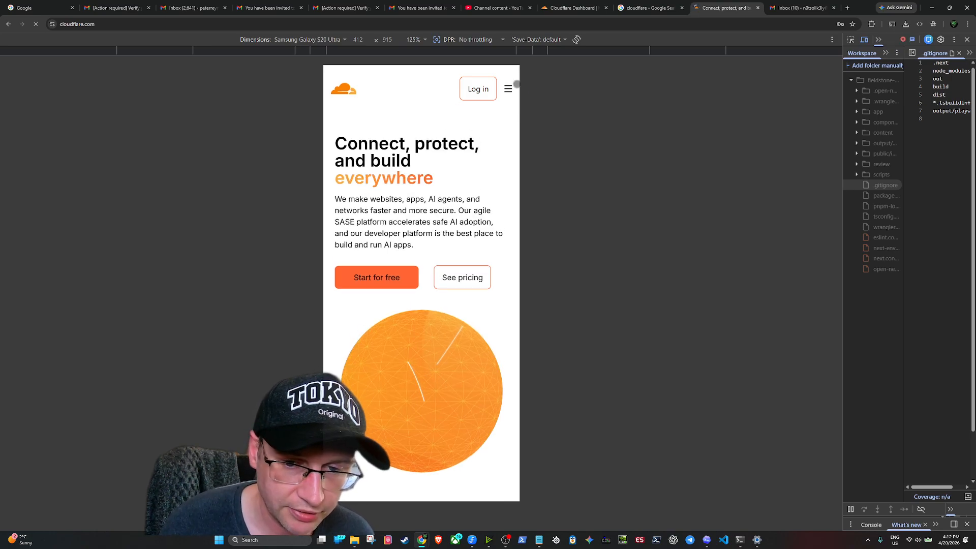
Go from Cloudflare's Log in page to Sign up and pass the 'Verify you are human' check
{"action": "left_click", "coordinate": [488, 95]}
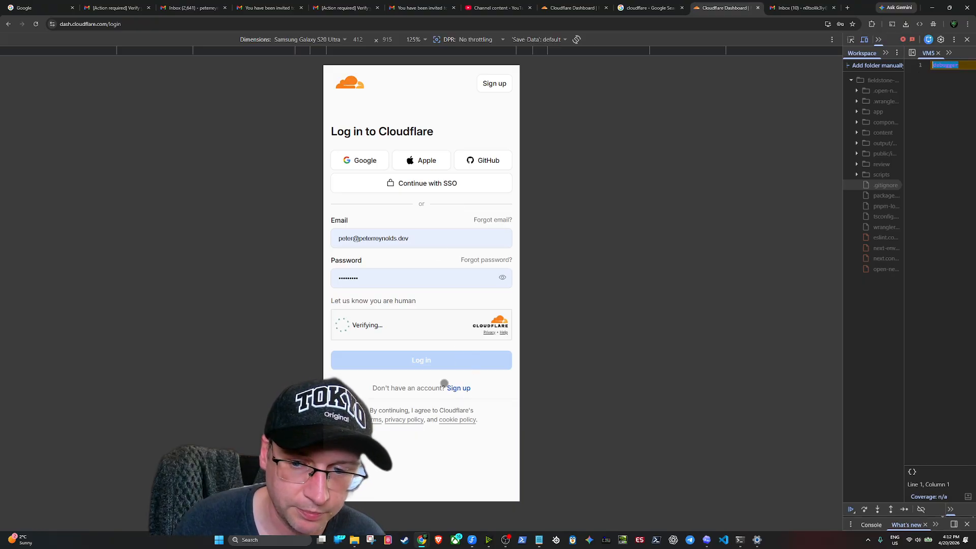
{"action": "left_click", "coordinate": [499, 84]}
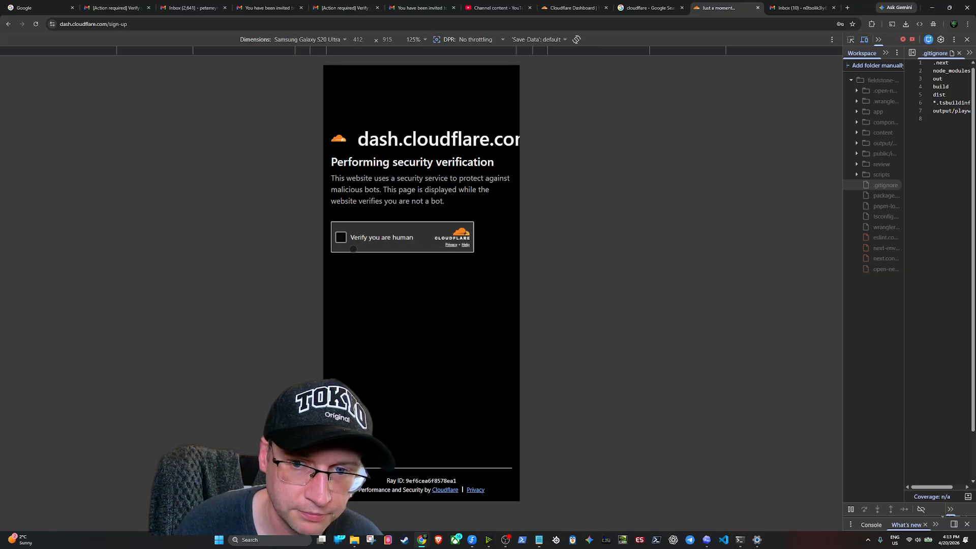
{"action": "left_click", "coordinate": [341, 238]}
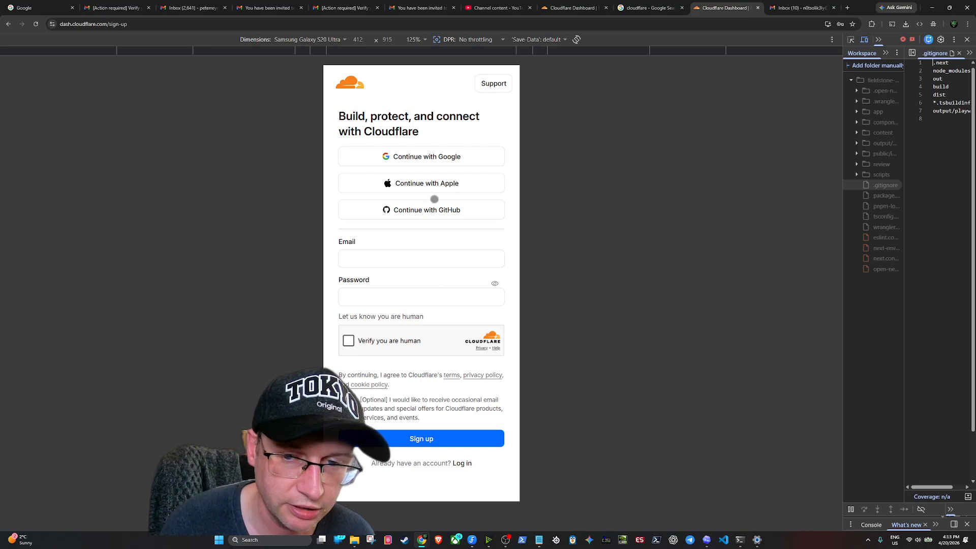
Sign up with the second account's email address and a new password
{"action": "left_click", "coordinate": [373, 265]}
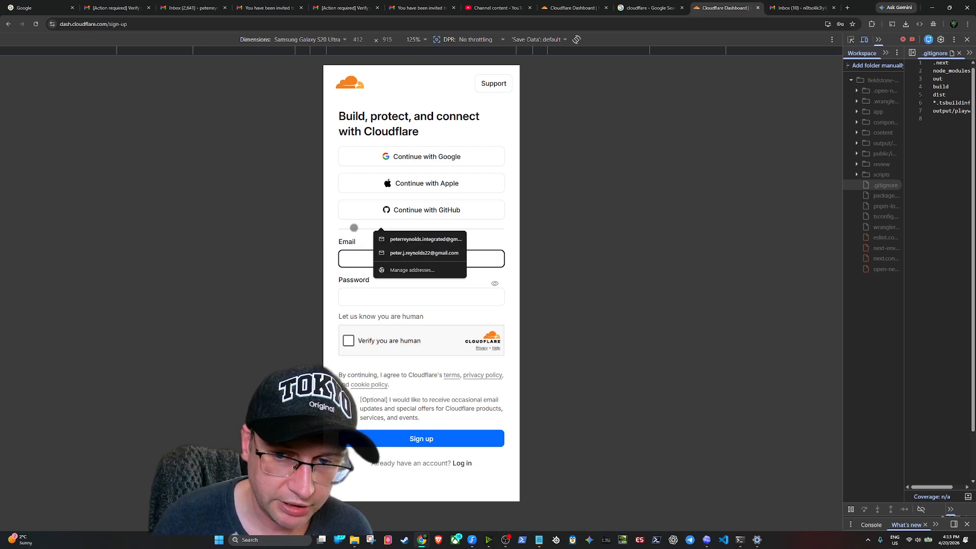
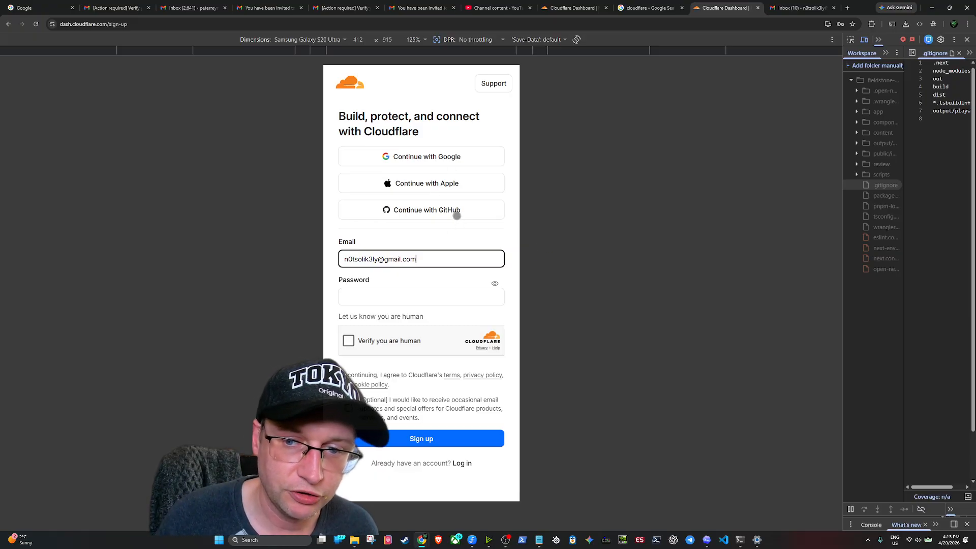
{"action": "left_click", "coordinate": [353, 296]}
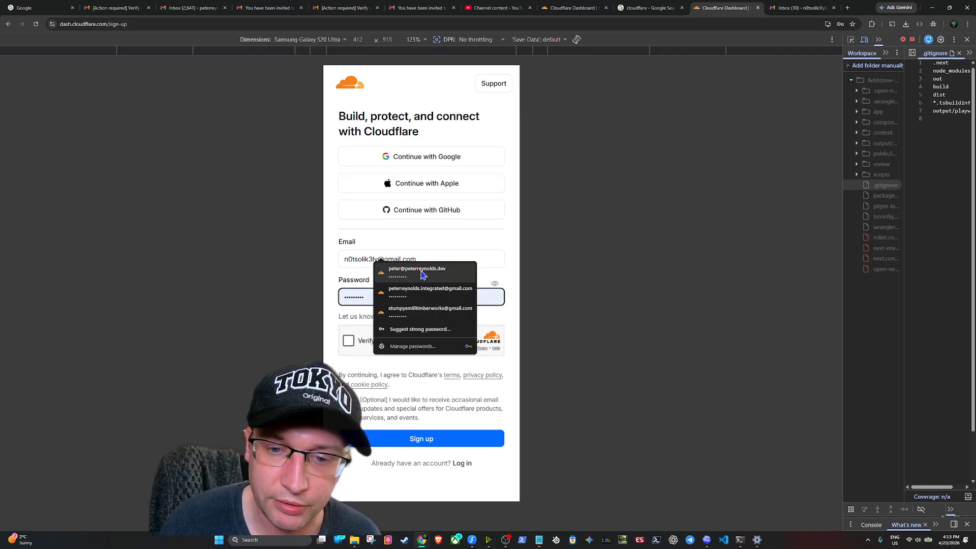
{"action": "left_click", "coordinate": [357, 296]}
{"action": "type", "text": "*"}
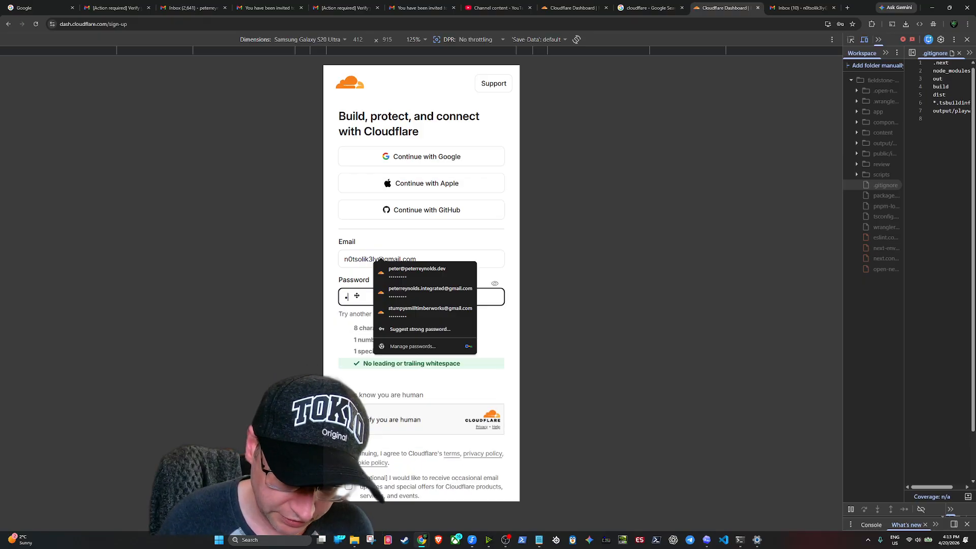
{"action": "type", "text": "********"}
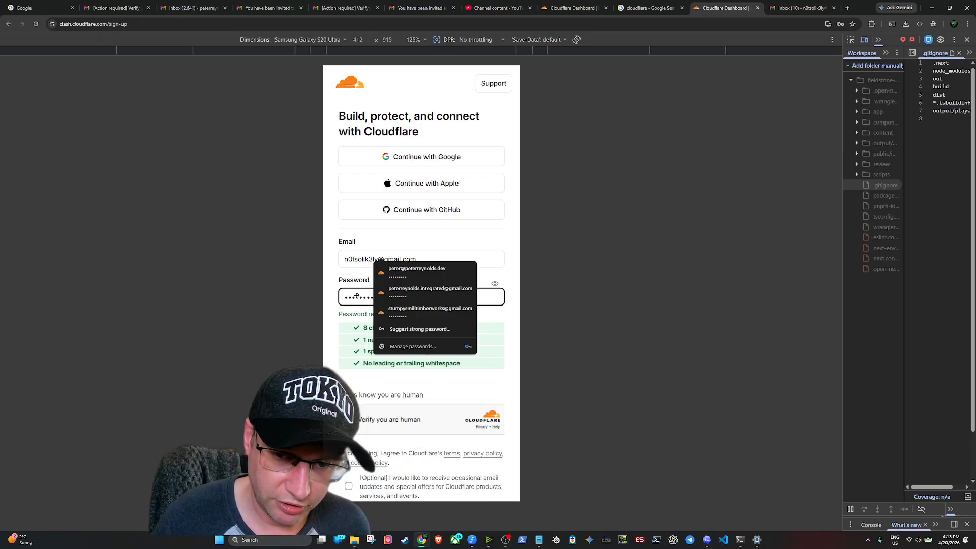
{"action": "left_click", "coordinate": [502, 313]}
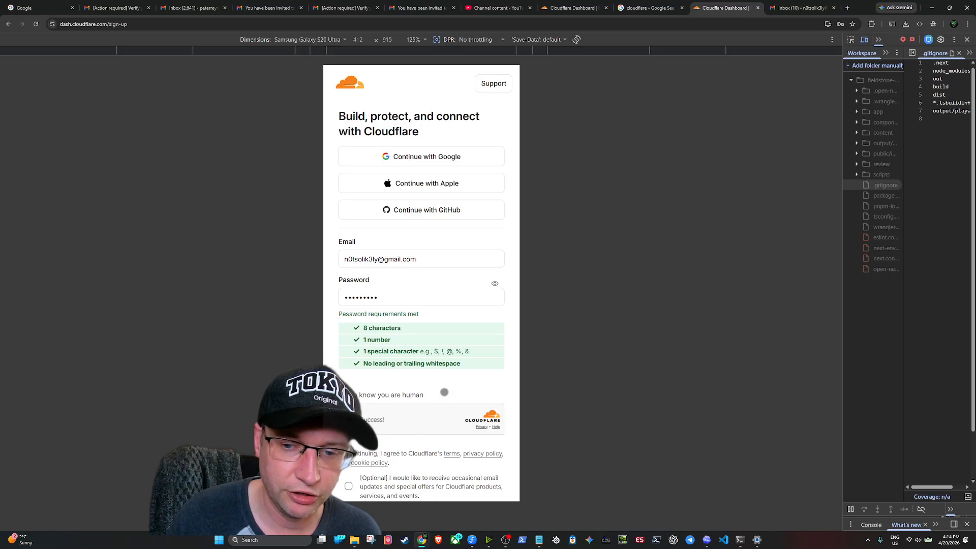
{"action": "scroll", "coordinate": [434, 399], "scroll_direction": "down", "scroll_amount": 3}
{"action": "left_click", "coordinate": [430, 386]}
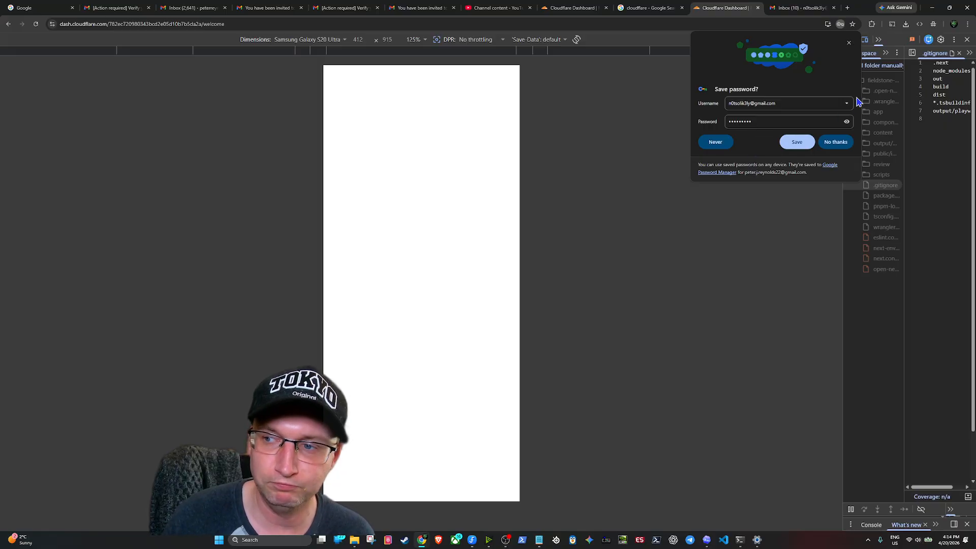
Decline saving the password, answer Personal & Professional, a role and team size 1, then skip
{"action": "left_click", "coordinate": [849, 43]}
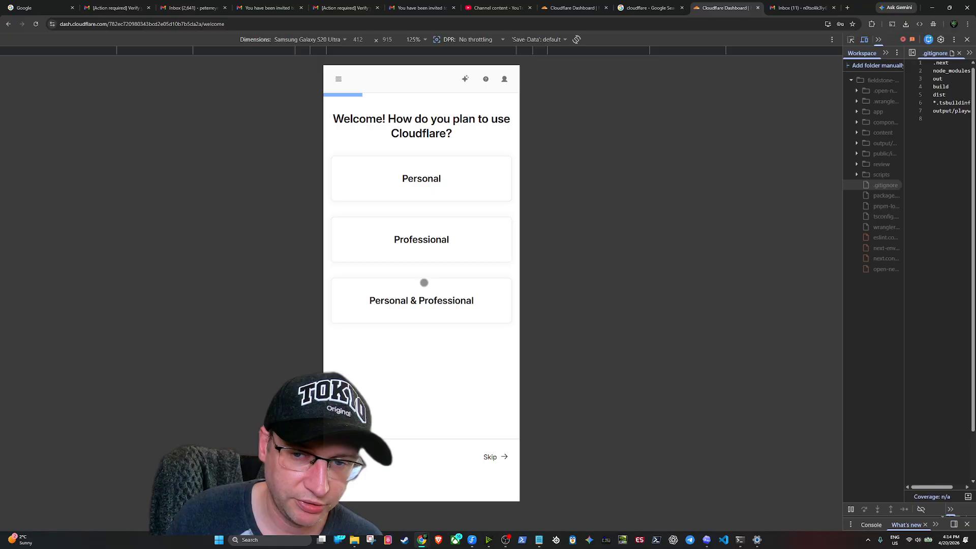
{"action": "left_click", "coordinate": [409, 181]}
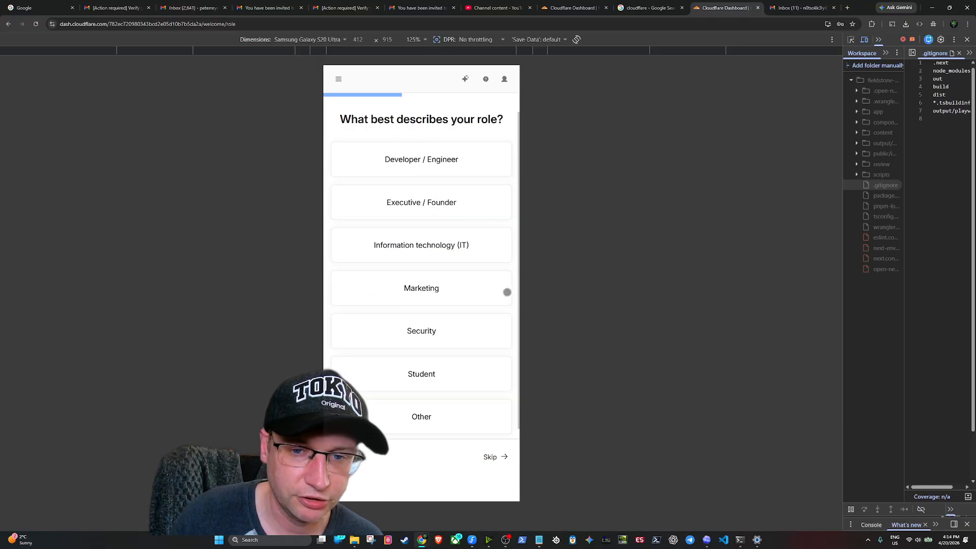
{"action": "left_click", "coordinate": [475, 171]}
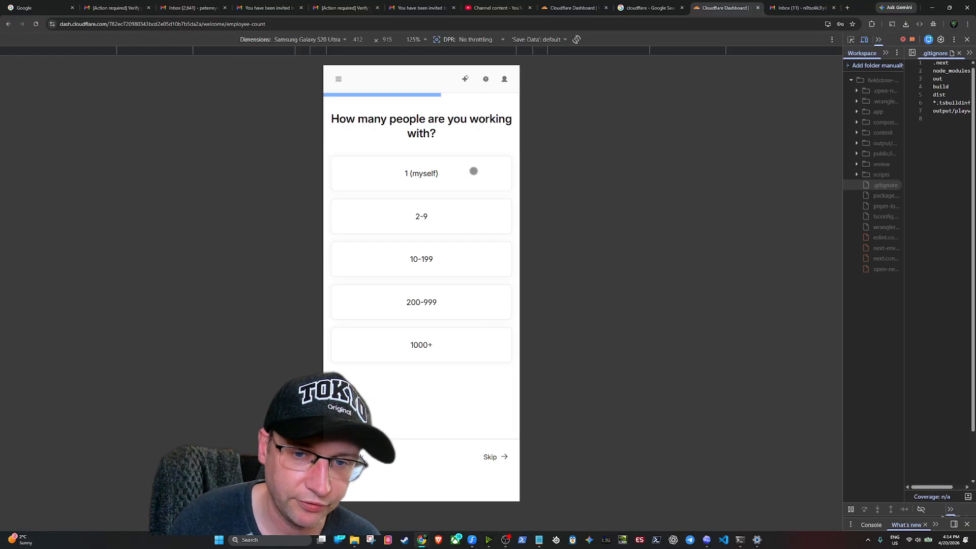
{"action": "left_click", "coordinate": [453, 173]}
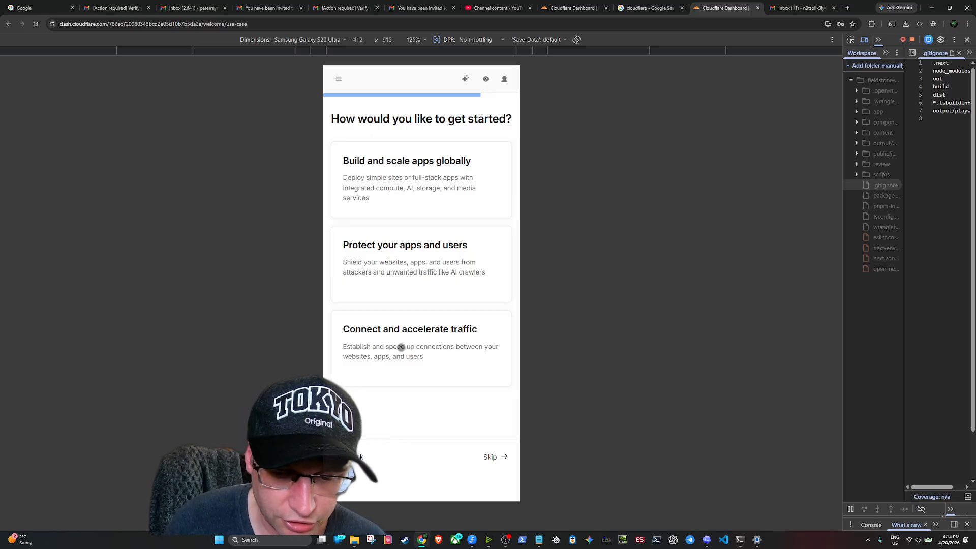
{"action": "left_click", "coordinate": [503, 459]}
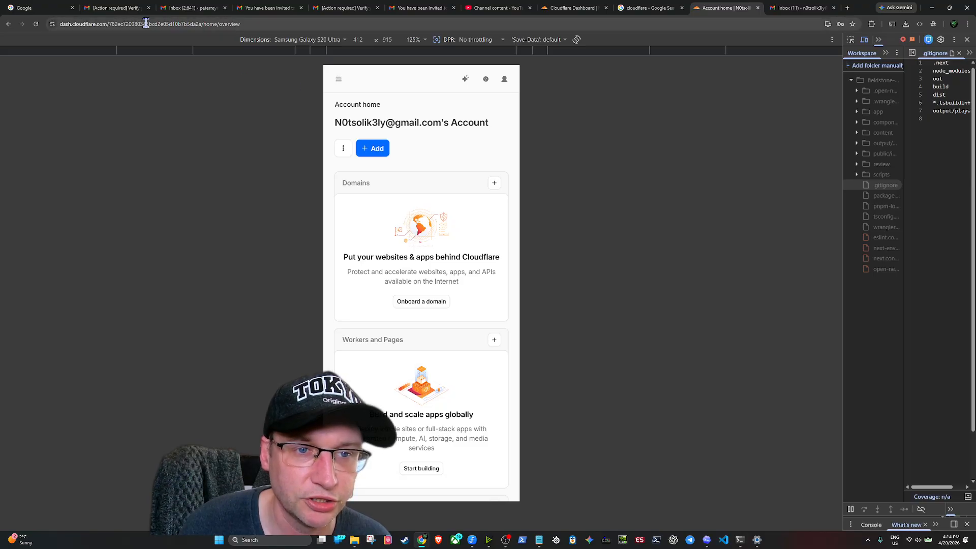
In Gmail, open the '[Action required] Verify your email address' message and follow its verify link
{"action": "left_click", "coordinate": [801, 8]}
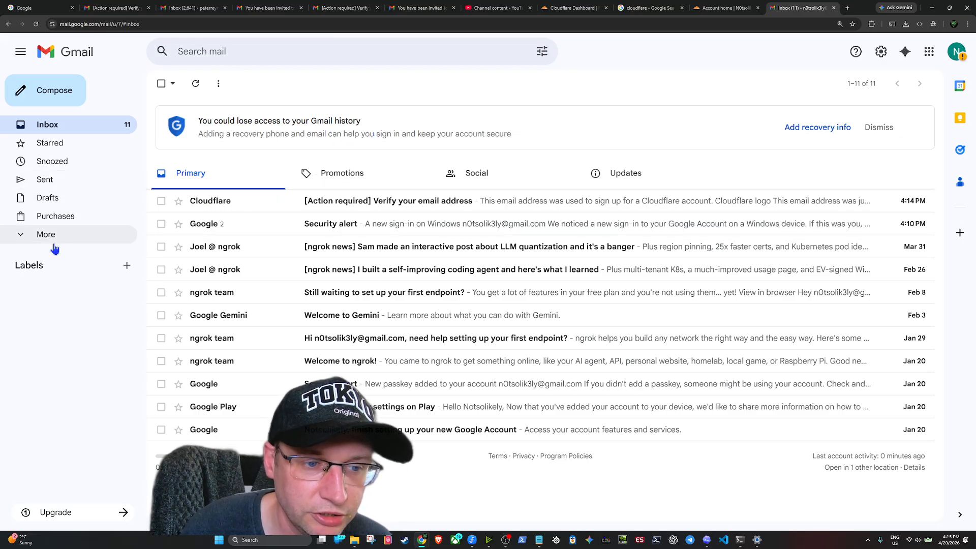
{"action": "left_click", "coordinate": [244, 210]}
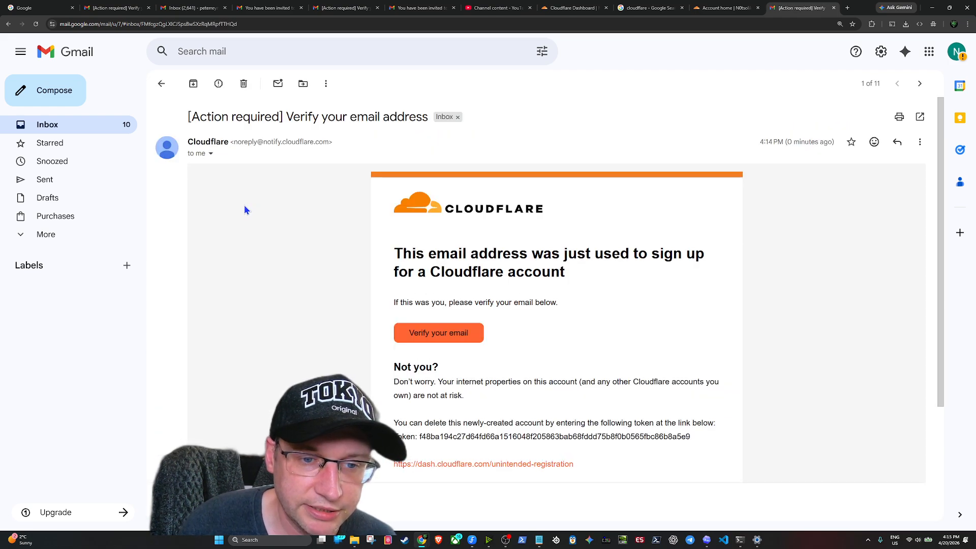
{"action": "left_click", "coordinate": [453, 334]}
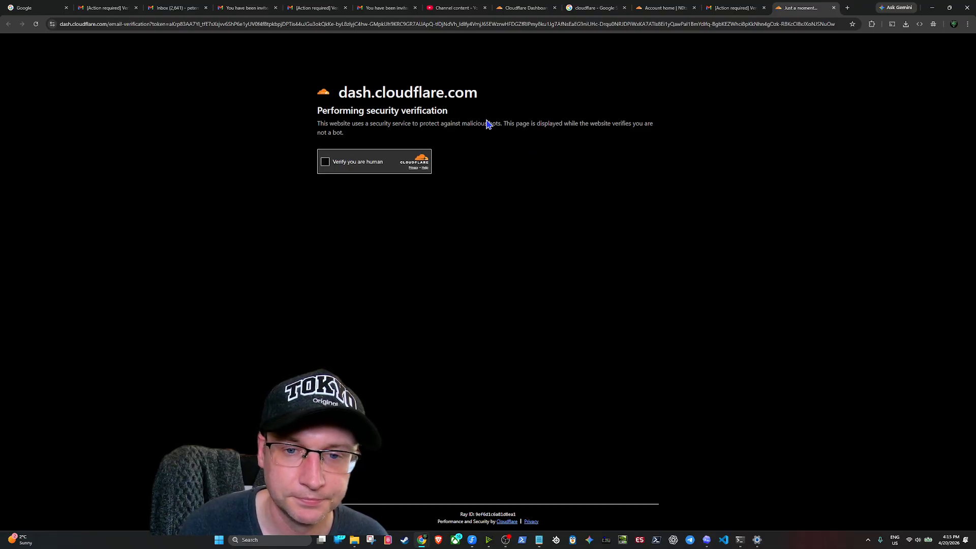
Pass the human check, look over the other tabs, and open the browser's developer tools
{"action": "left_click", "coordinate": [325, 162]}
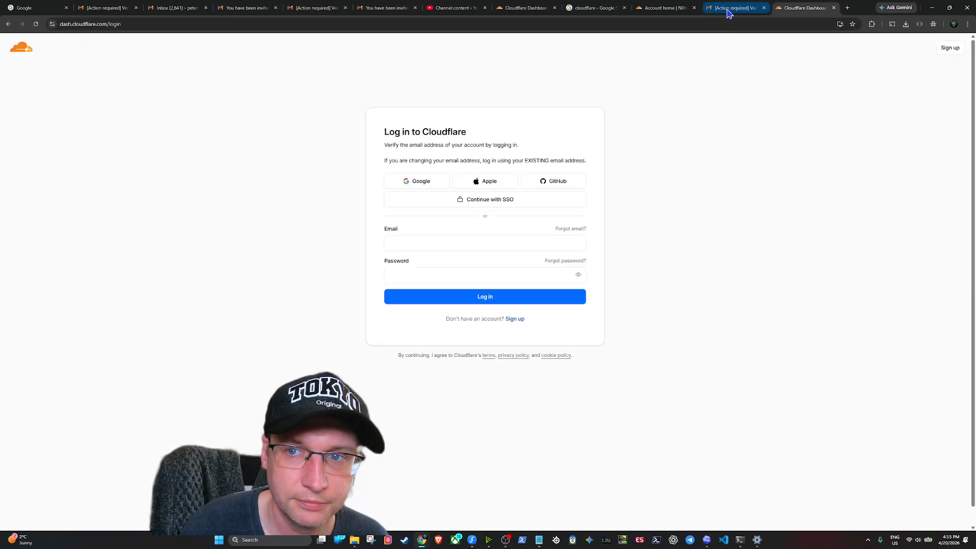
{"action": "left_click", "coordinate": [728, 9]}
{"action": "left_click", "coordinate": [663, 8]}
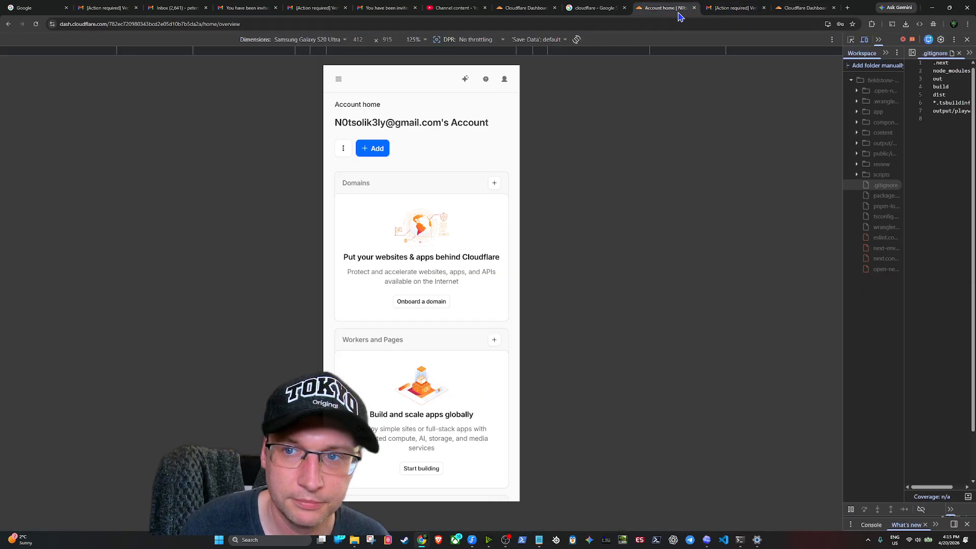
{"action": "left_click", "coordinate": [801, 8]}
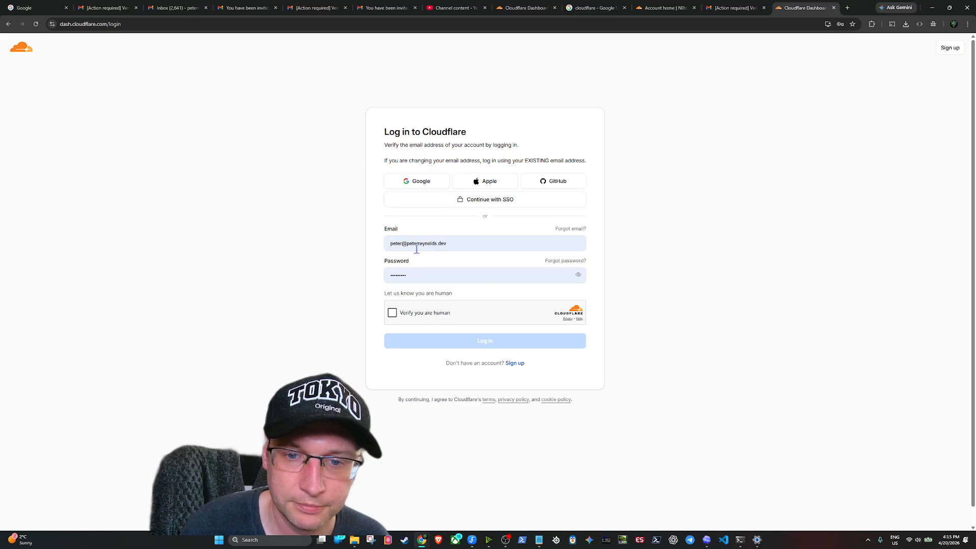
{"action": "left_click", "coordinate": [967, 24]}
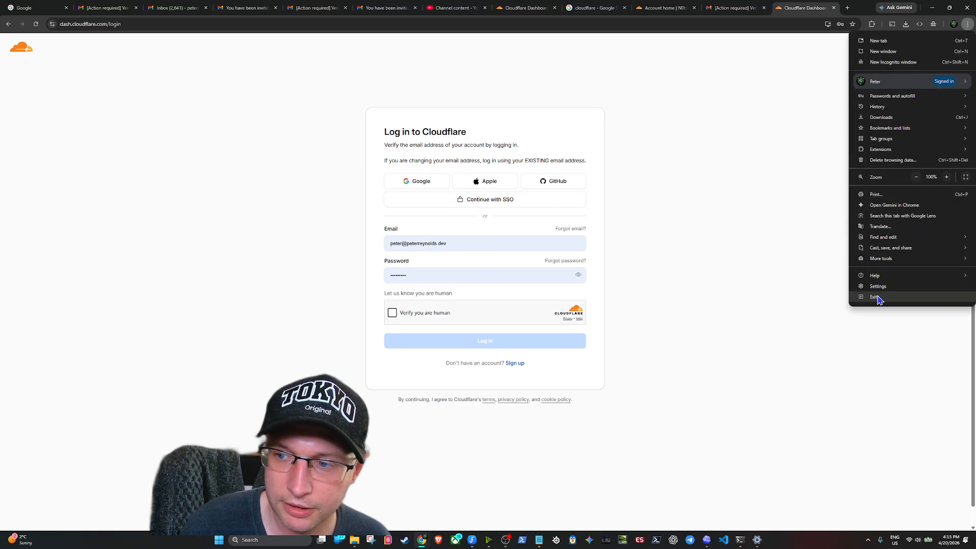
{"action": "mouse_move", "coordinate": [895, 259]}
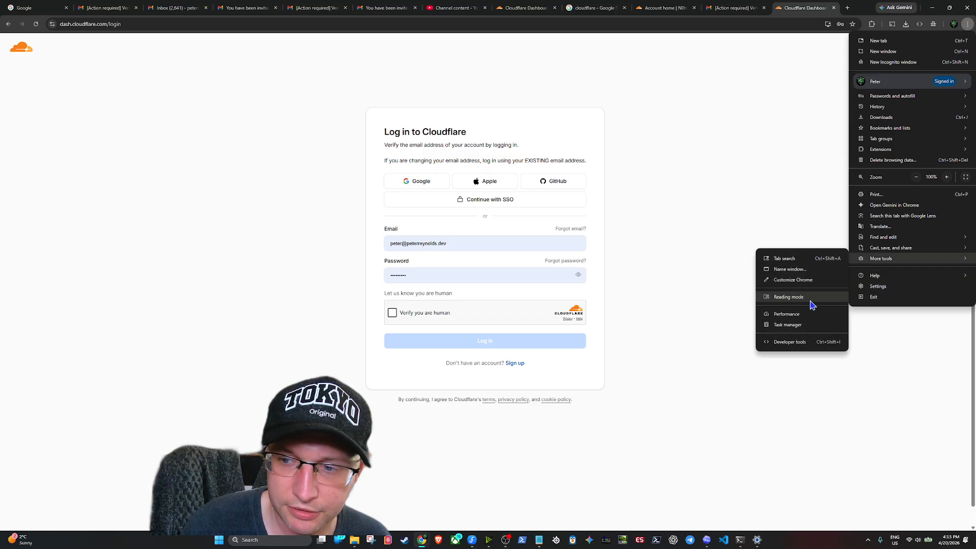
{"action": "left_click", "coordinate": [798, 343]}
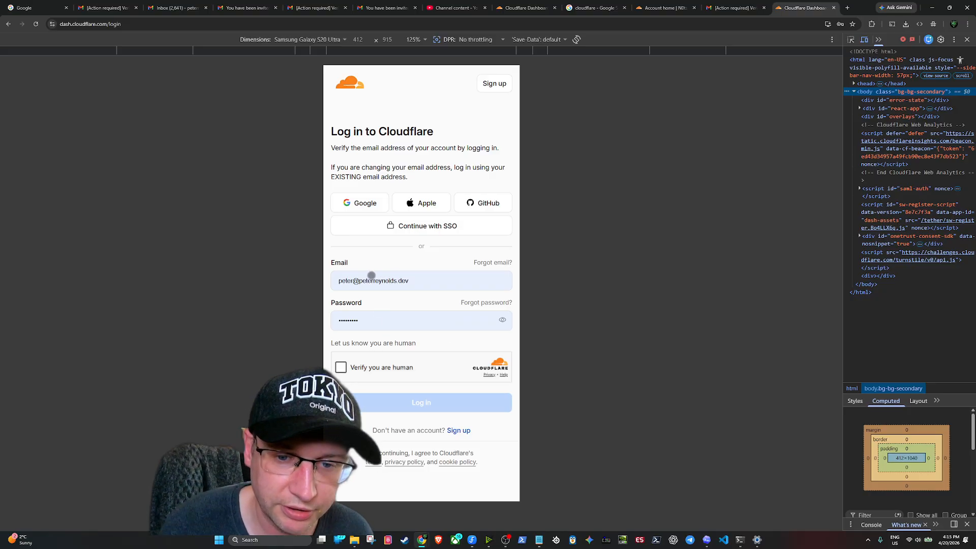
Log in with the second account's email and password, declining to save the password
{"action": "left_click", "coordinate": [423, 277]}
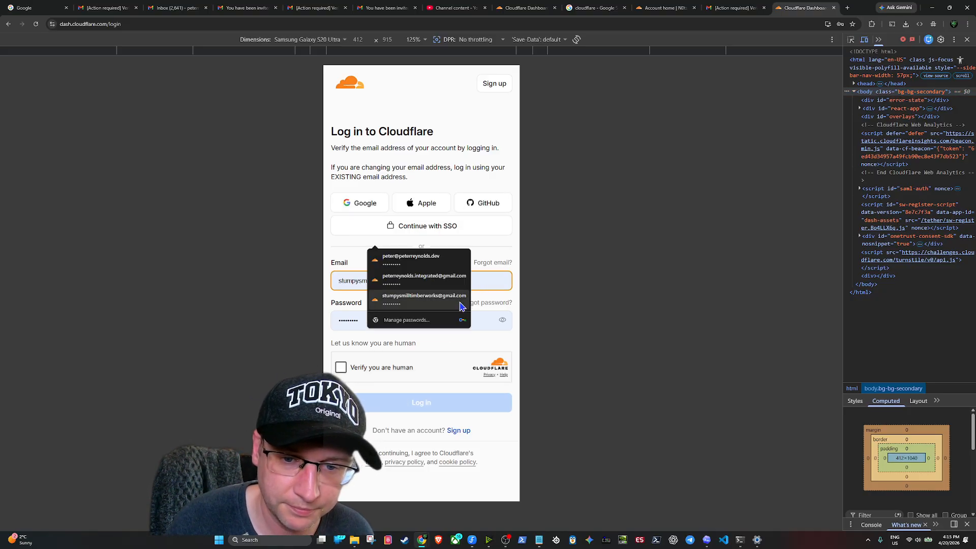
{"action": "key", "text": "ctrl+a"}
{"action": "key", "text": "BackSpace"}
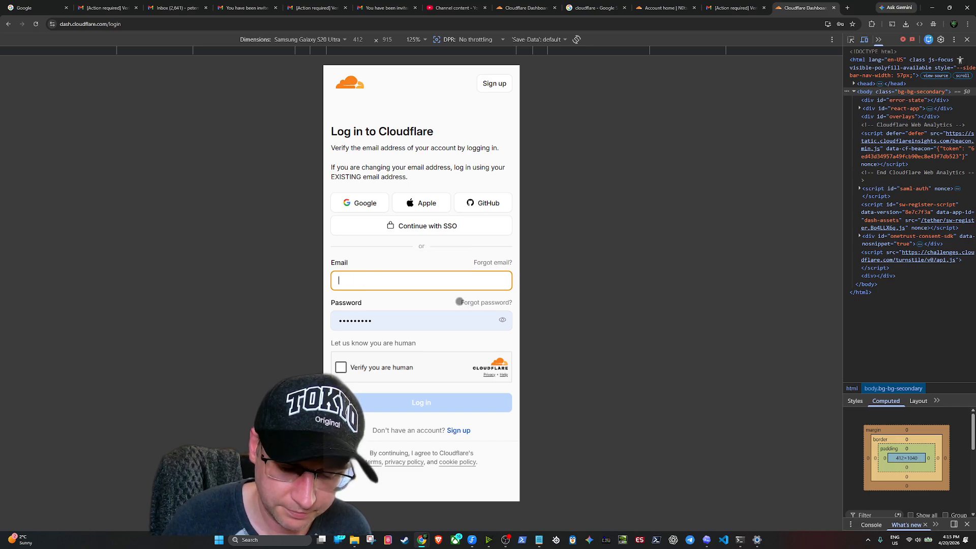
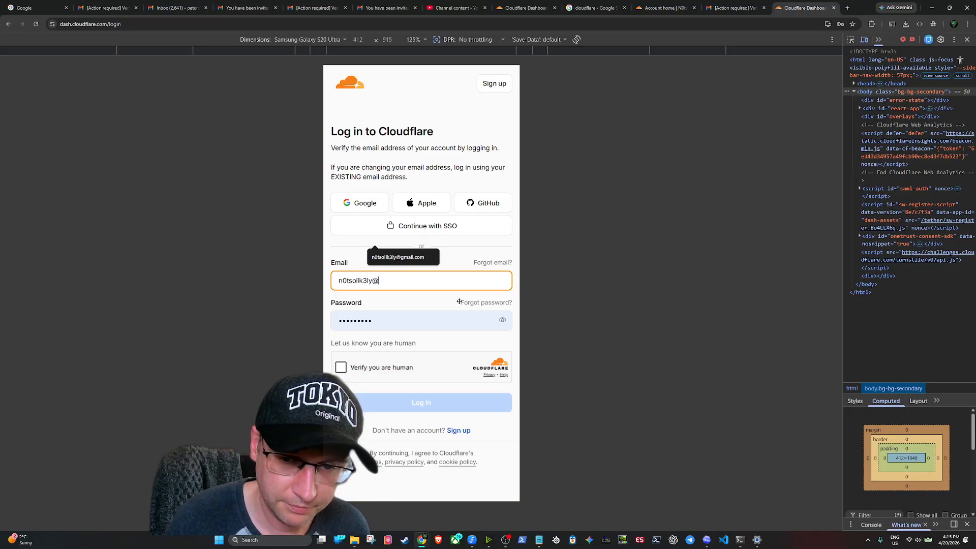
{"action": "key", "text": "Tab"}
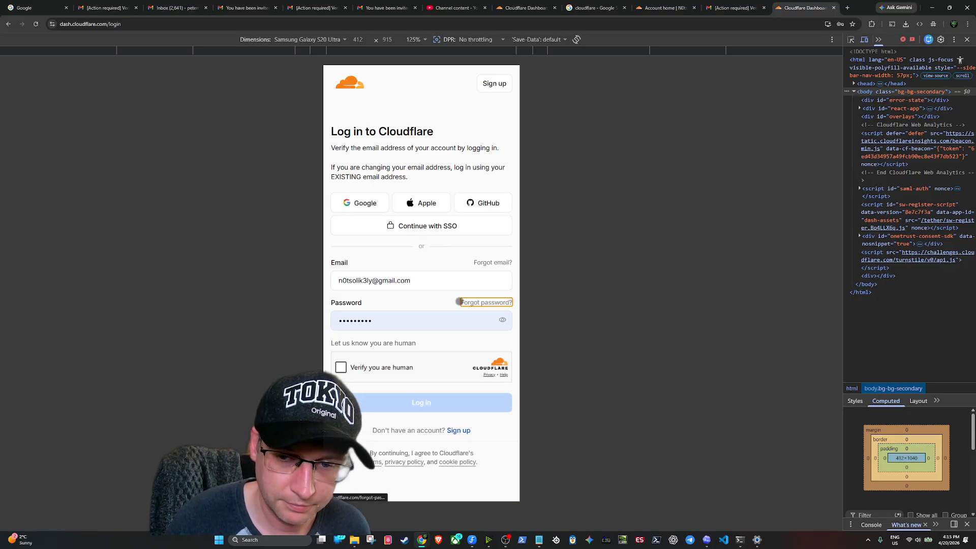
{"action": "key", "text": "Tab"}
{"action": "type", "text": "•"}
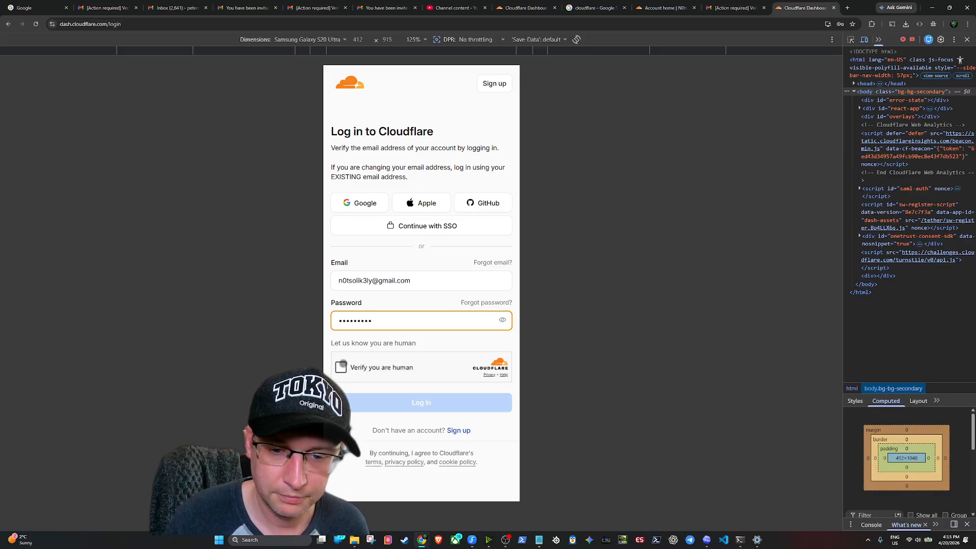
{"action": "left_click", "coordinate": [350, 367]}
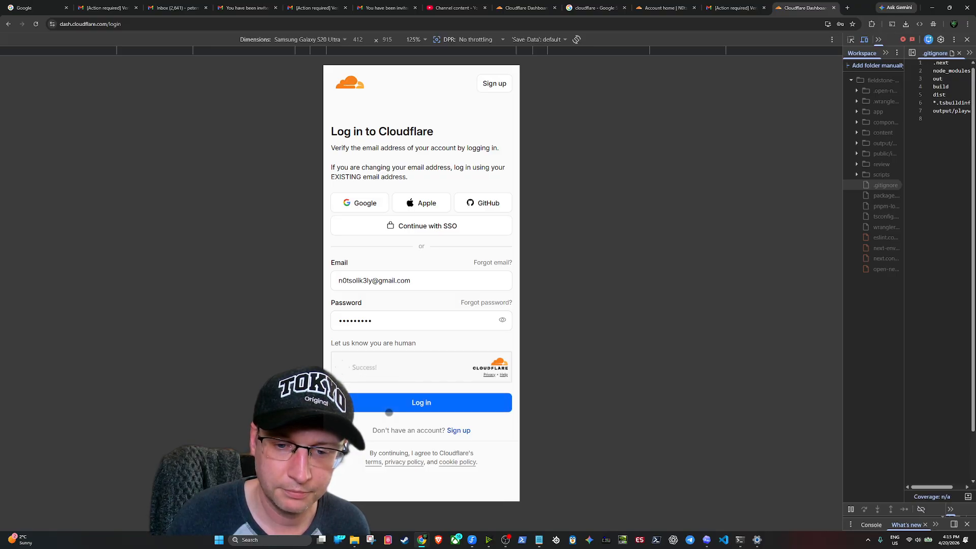
{"action": "left_click", "coordinate": [389, 411]}
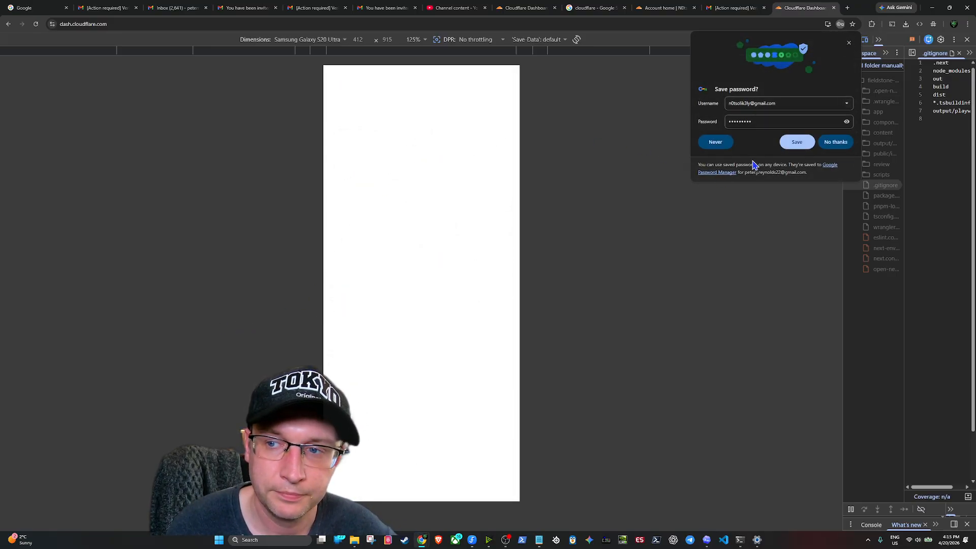
{"action": "left_click", "coordinate": [709, 142]}
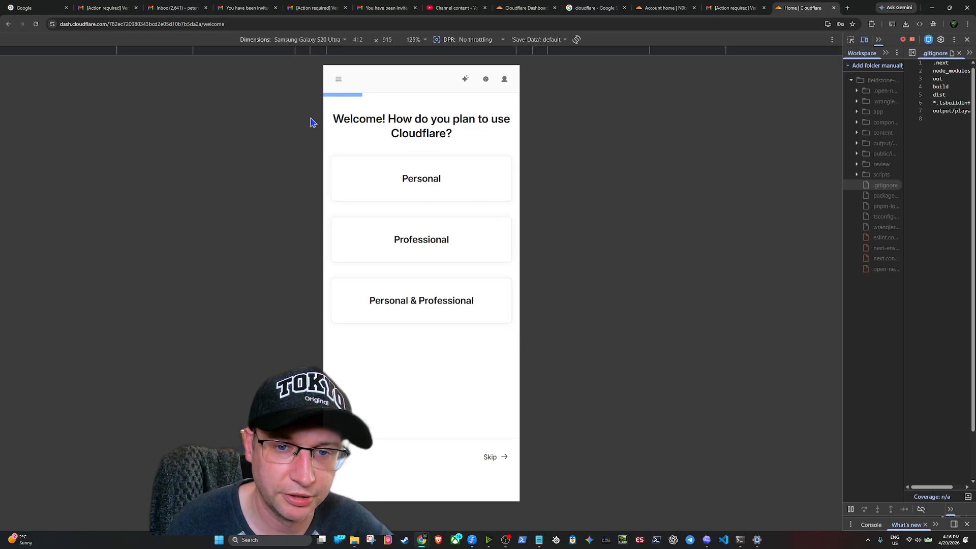
Choose Personal use, skip the remaining questions, and expand Domains in the navigation menu
{"action": "left_click", "coordinate": [425, 188]}
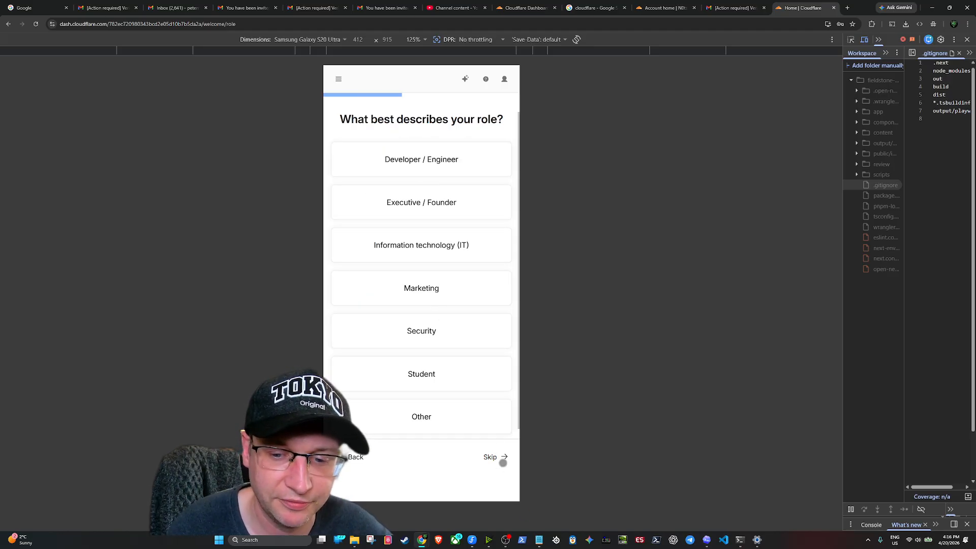
{"action": "left_click", "coordinate": [502, 458]}
{"action": "left_click", "coordinate": [502, 459]}
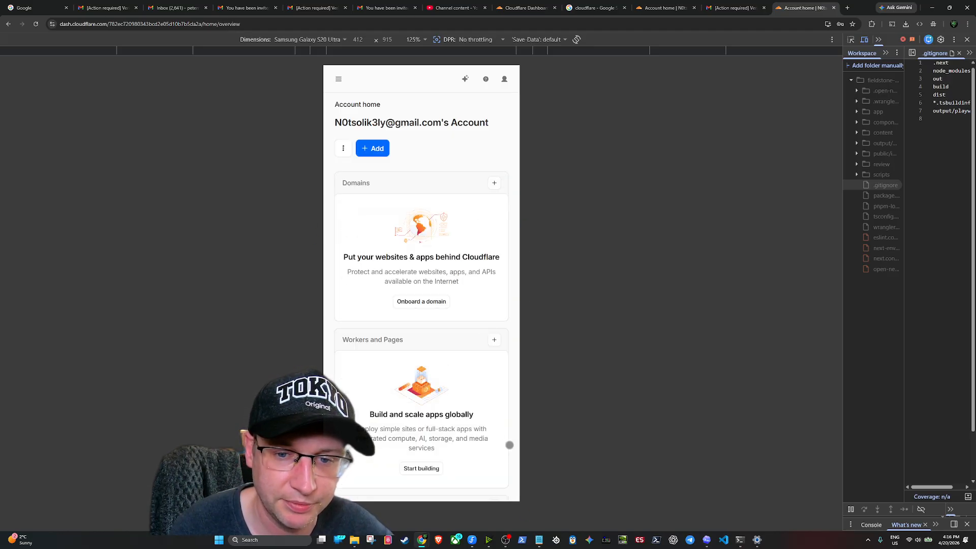
{"action": "scroll", "coordinate": [458, 203], "scroll_direction": "down", "scroll_amount": 6}
{"action": "scroll", "coordinate": [419, 245], "scroll_direction": "up", "scroll_amount": 6}
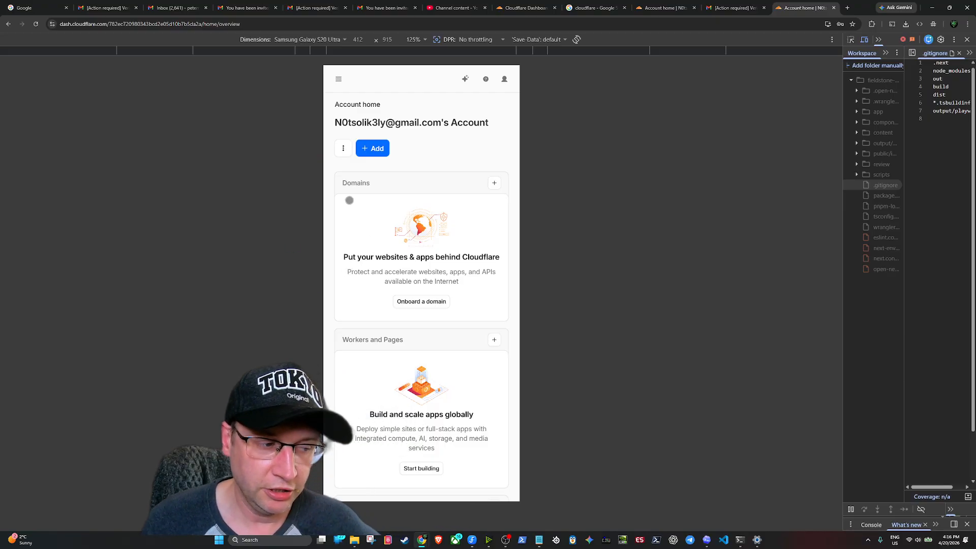
{"action": "left_click", "coordinate": [337, 82]}
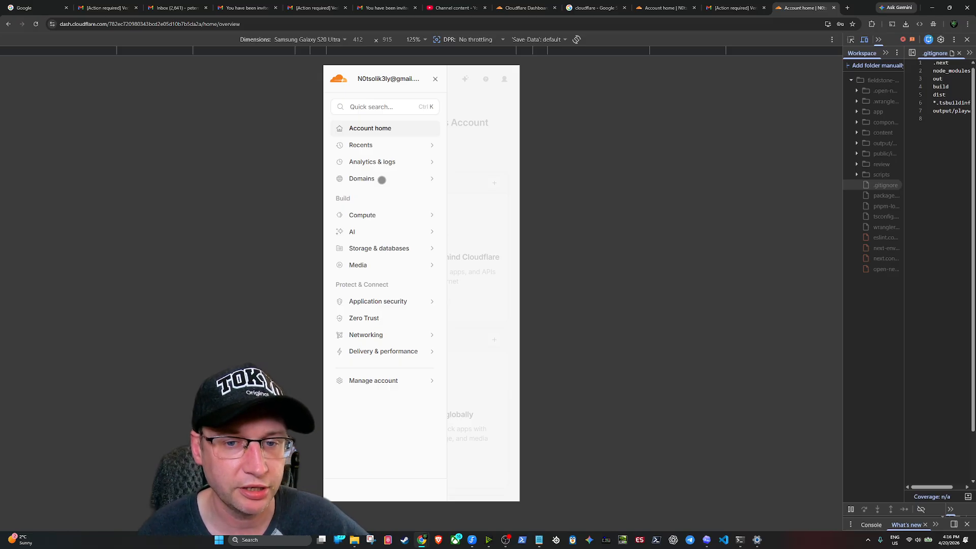
{"action": "left_click", "coordinate": [381, 180]}
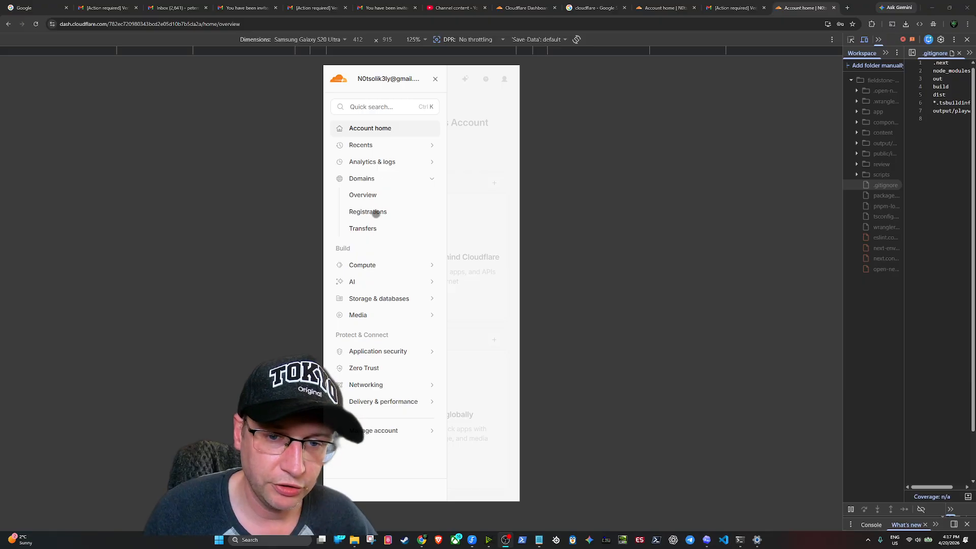
Open the Domains overview and go to Buy domain
{"action": "left_click", "coordinate": [380, 193]}
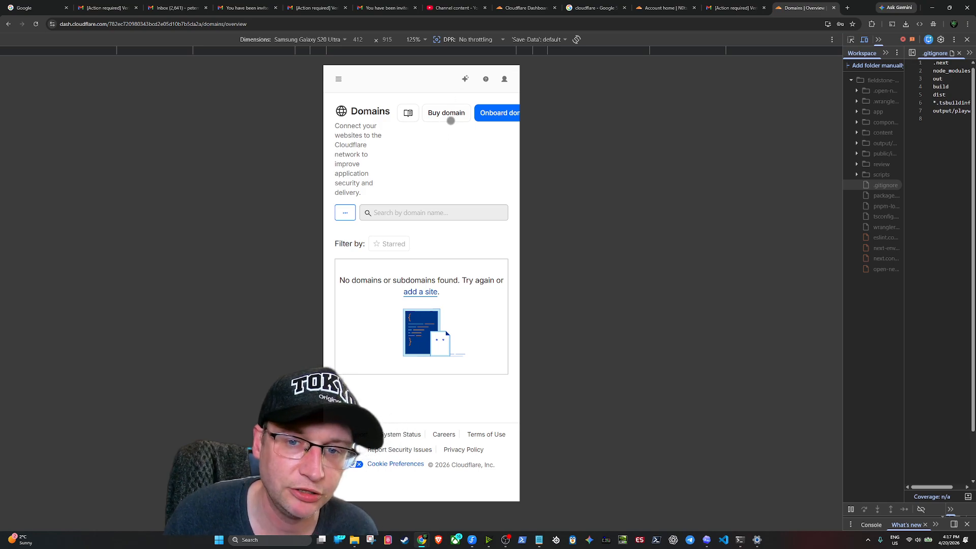
{"action": "left_click", "coordinate": [446, 114]}
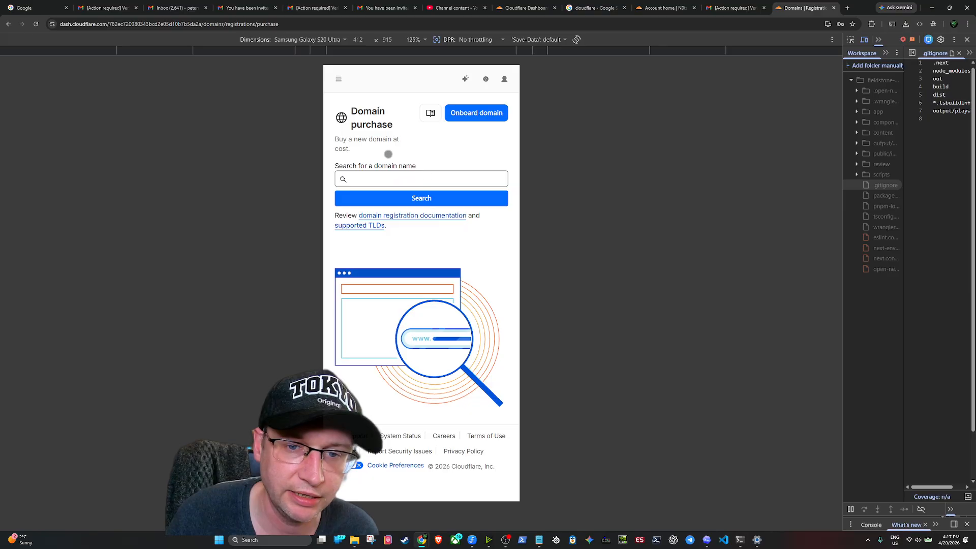
{"action": "left_click", "coordinate": [386, 177]}
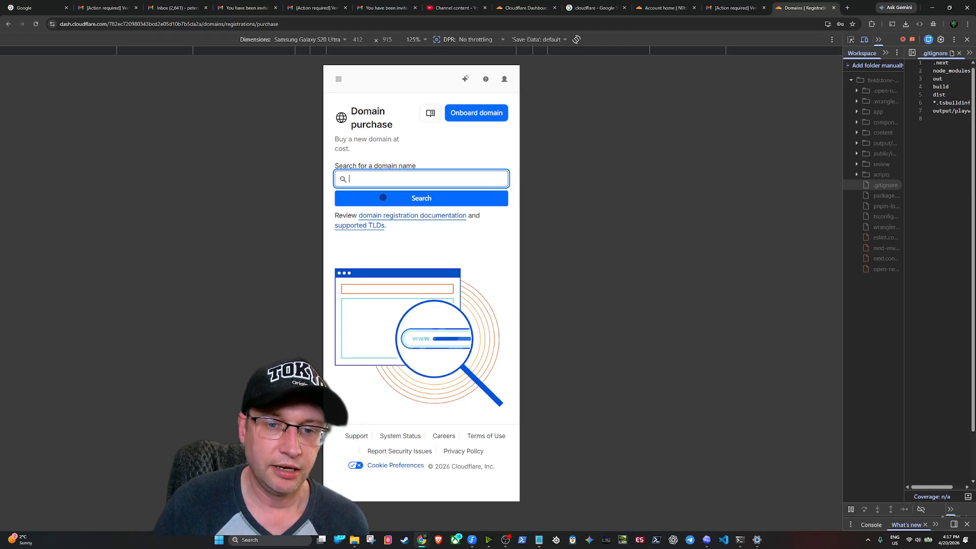
{"action": "left_click", "coordinate": [373, 229]}
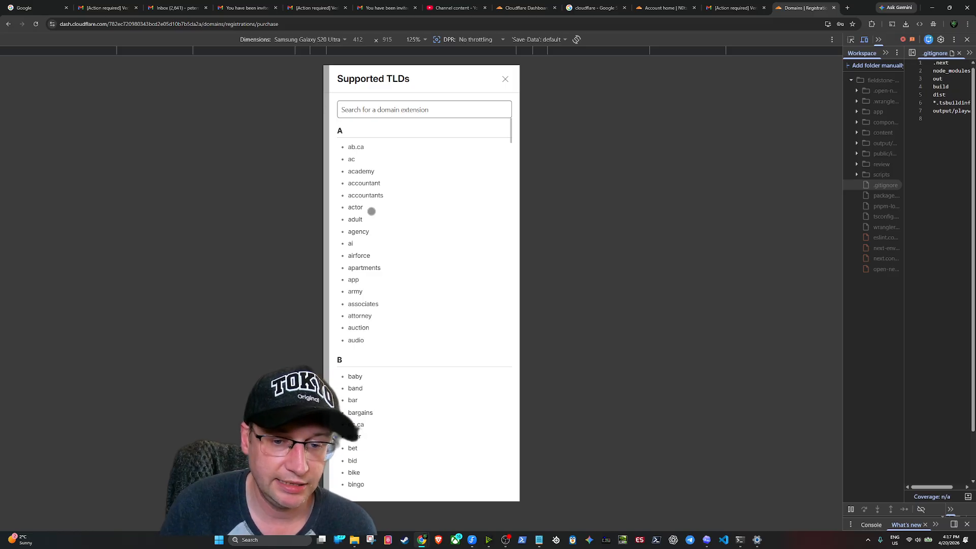
{"action": "scroll", "coordinate": [371, 211], "scroll_direction": "down", "scroll_amount": 15}
{"action": "scroll", "coordinate": [390, 211], "scroll_direction": "down", "scroll_amount": 20}
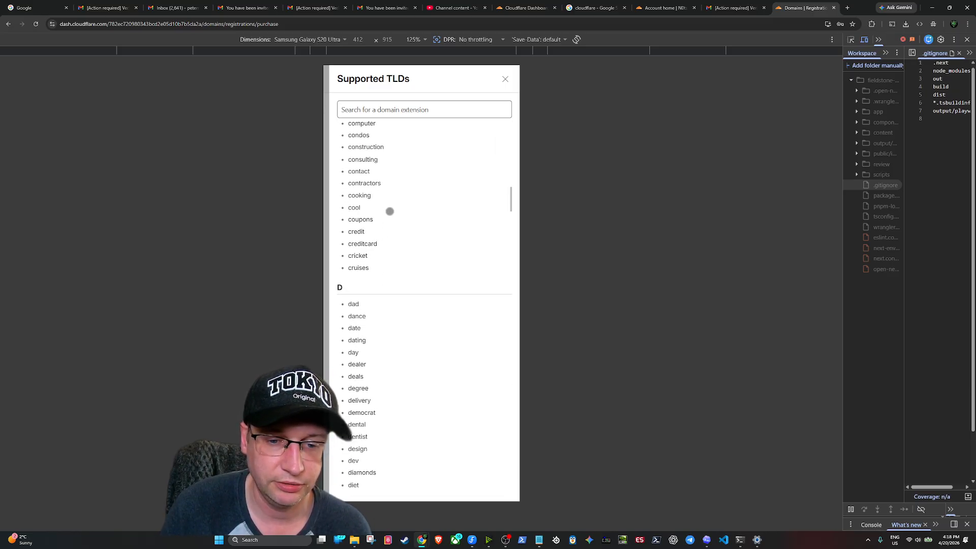
{"action": "scroll", "coordinate": [390, 200], "scroll_direction": "down", "scroll_amount": 10}
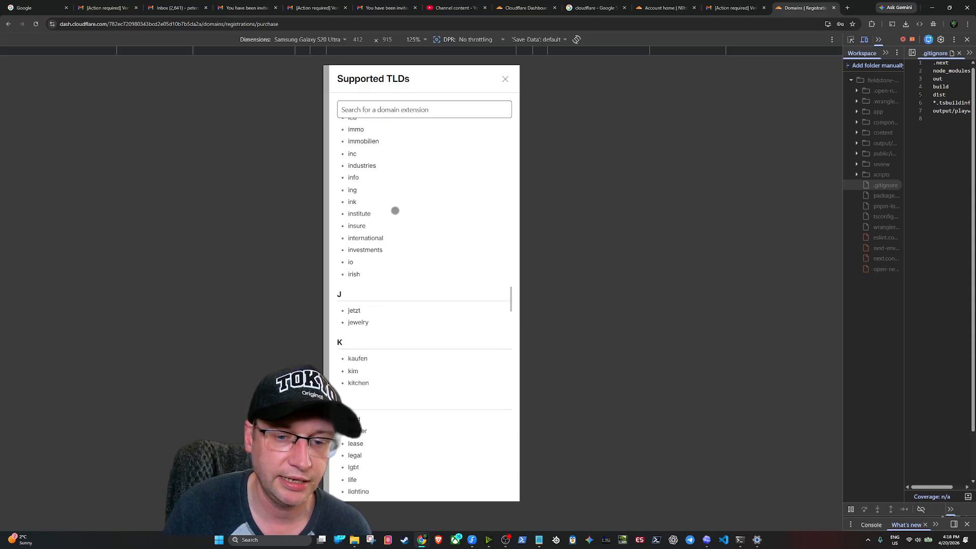
{"action": "scroll", "coordinate": [394, 208], "scroll_direction": "up", "scroll_amount": 15}
{"action": "scroll", "coordinate": [397, 183], "scroll_direction": "up", "scroll_amount": 15}
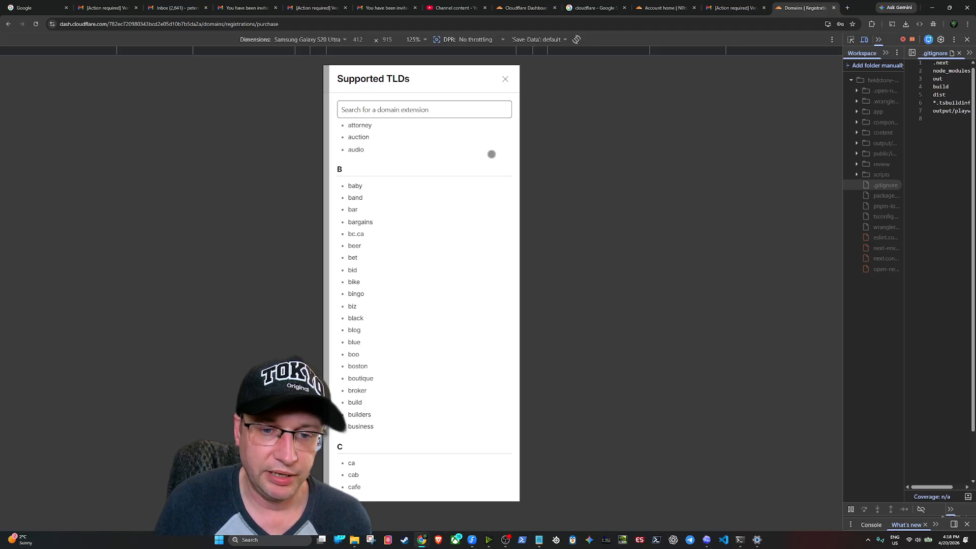
{"action": "left_click", "coordinate": [503, 80]}
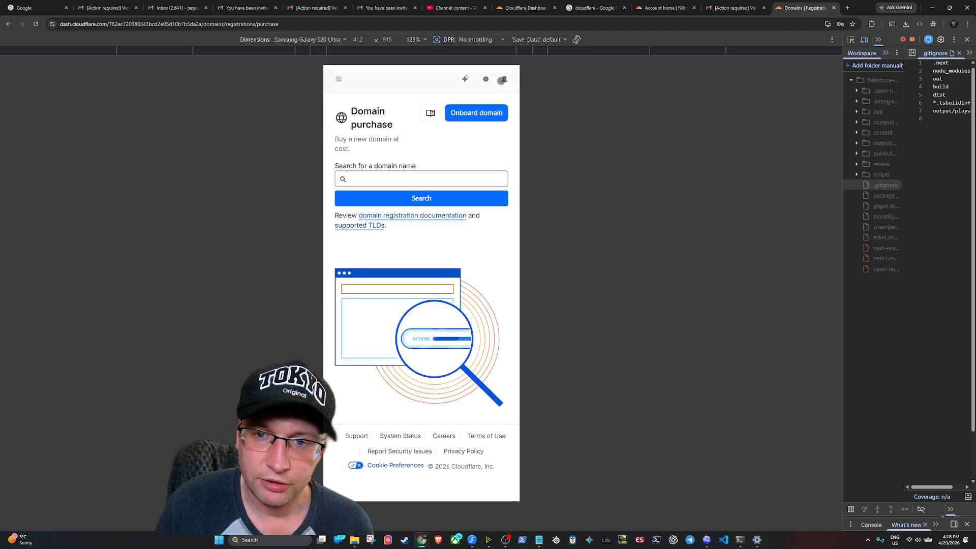
Search for the desired personal-name .com domain's availability
{"action": "left_click", "coordinate": [359, 183]}
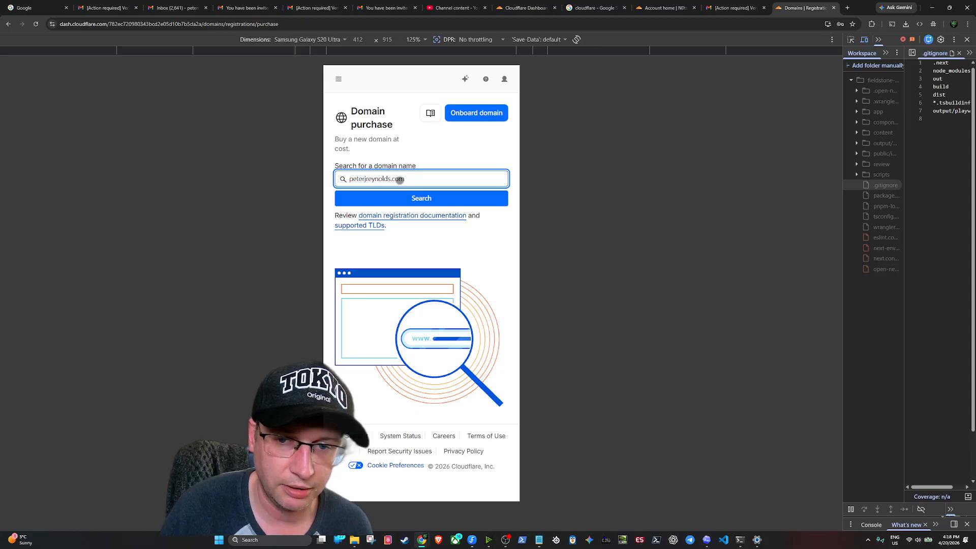
{"action": "left_click", "coordinate": [398, 200]}
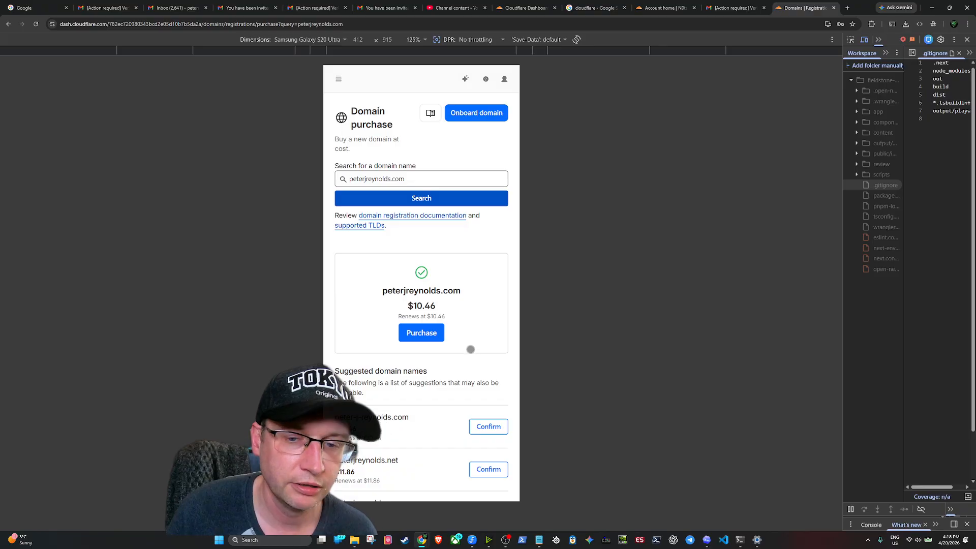
Start purchasing the available domain and choose a 1-year registration period
{"action": "left_click", "coordinate": [435, 333]}
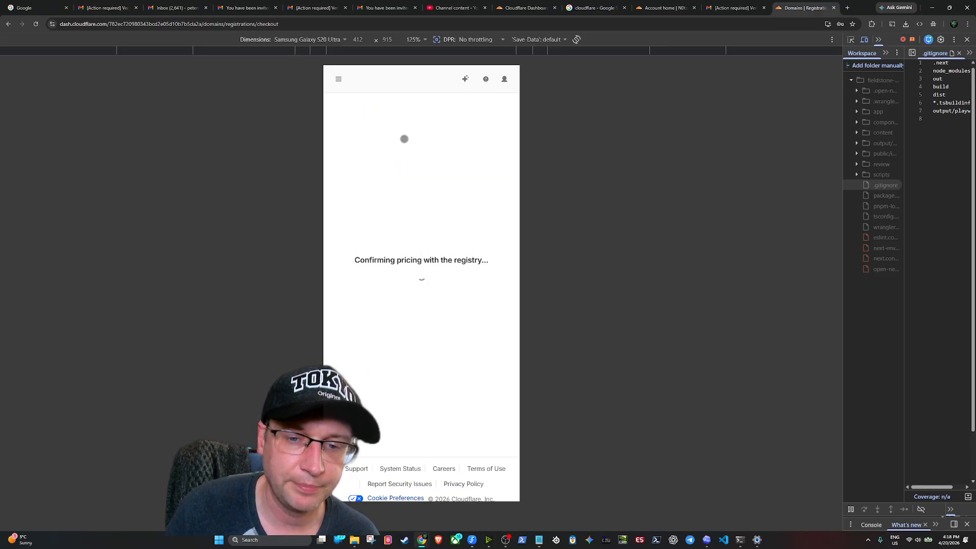
{"action": "left_click", "coordinate": [438, 251]}
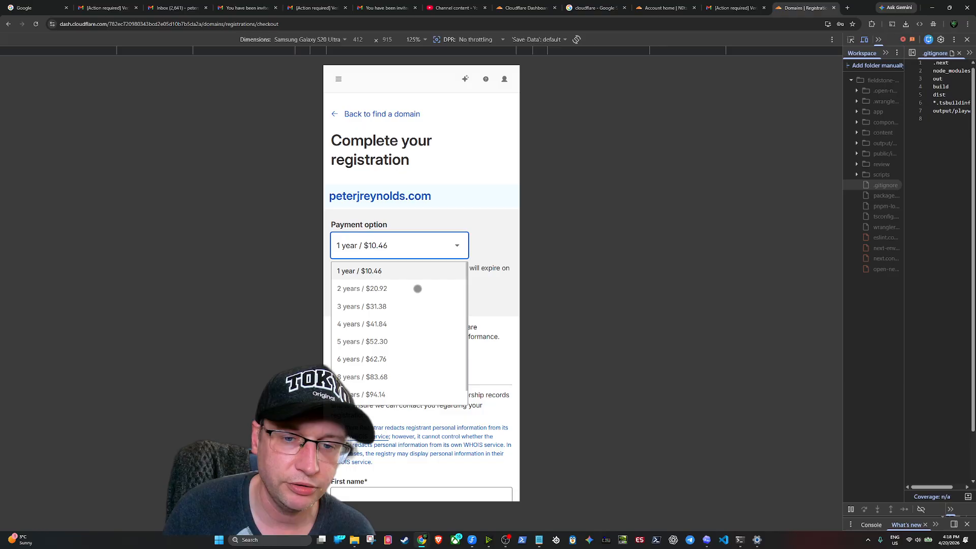
{"action": "scroll", "coordinate": [396, 300], "scroll_direction": "down", "scroll_amount": 1}
{"action": "scroll", "coordinate": [396, 300], "scroll_direction": "down", "scroll_amount": 5}
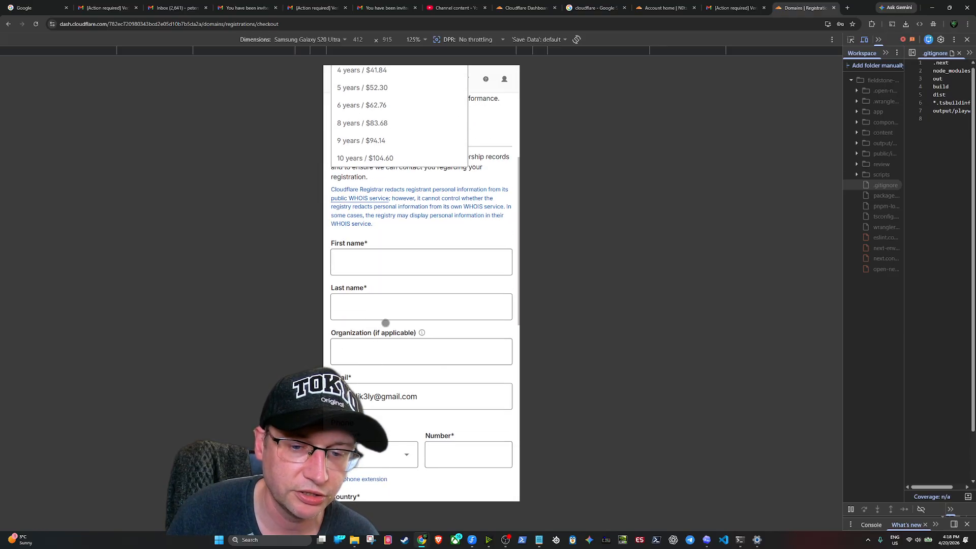
{"action": "scroll", "coordinate": [392, 306], "scroll_direction": "up", "scroll_amount": 5}
{"action": "scroll", "coordinate": [386, 317], "scroll_direction": "up", "scroll_amount": 1}
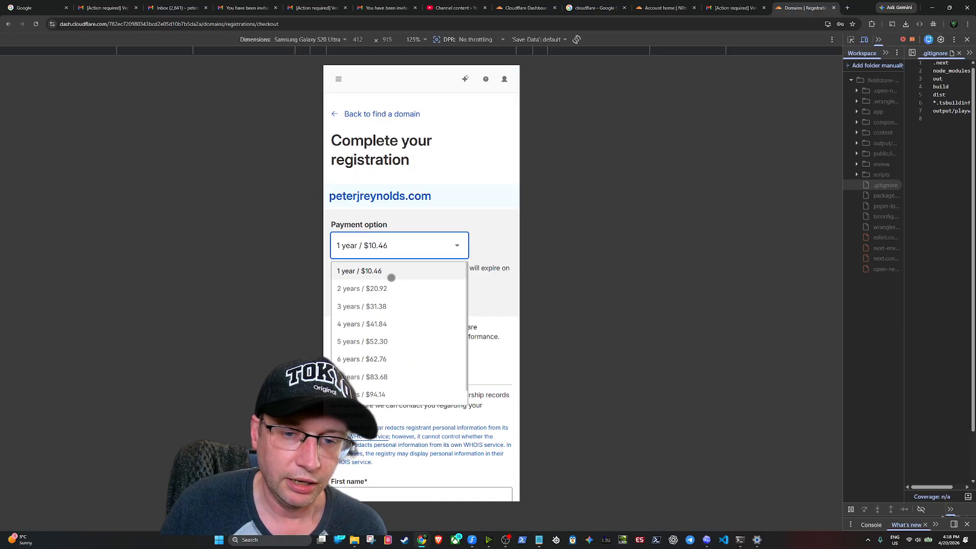
{"action": "left_click", "coordinate": [391, 278]}
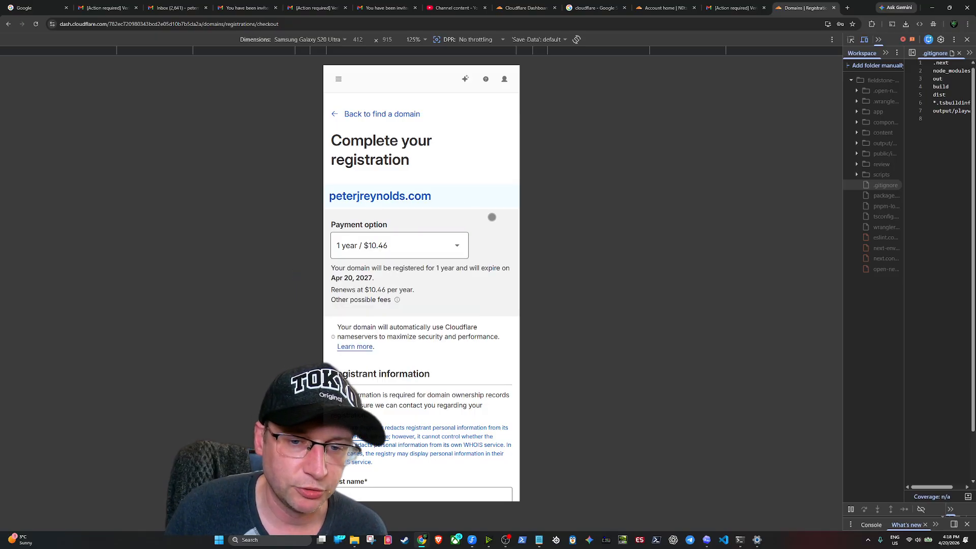
{"action": "scroll", "coordinate": [407, 262], "scroll_direction": "down", "scroll_amount": 4}
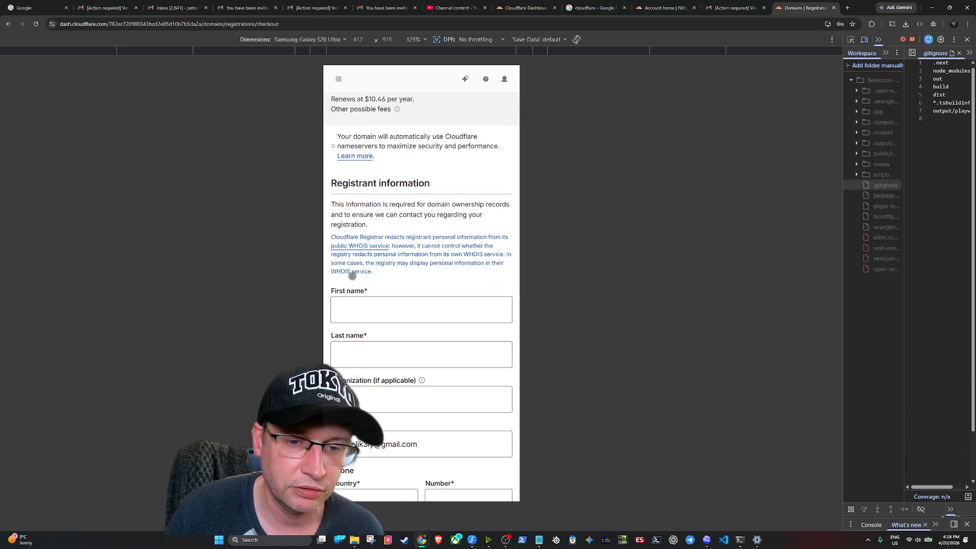
{"action": "scroll", "coordinate": [376, 305], "scroll_direction": "down", "scroll_amount": 5}
{"action": "scroll", "coordinate": [437, 351], "scroll_direction": "up", "scroll_amount": 6}
{"action": "scroll", "coordinate": [402, 271], "scroll_direction": "up", "scroll_amount": 3}
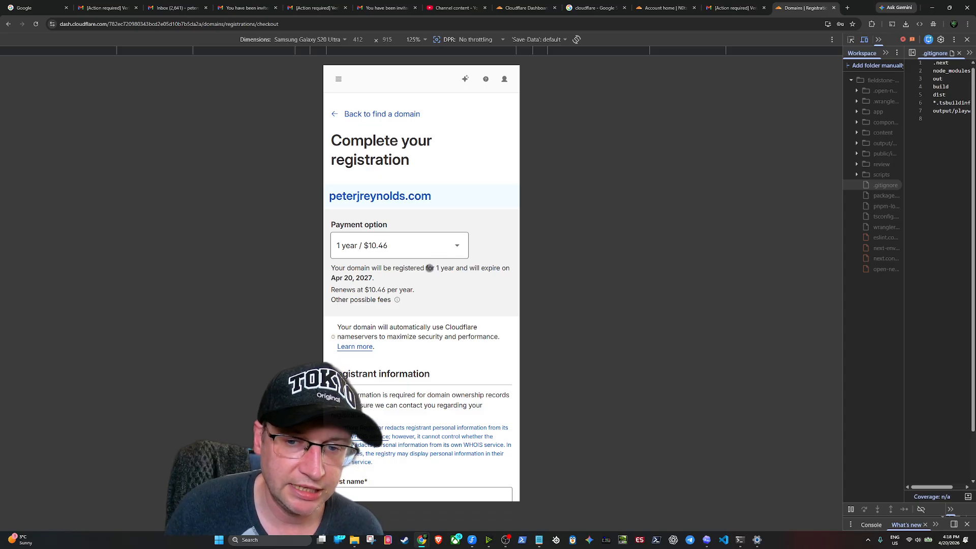
{"action": "scroll", "coordinate": [425, 234], "scroll_direction": "down", "scroll_amount": 3}
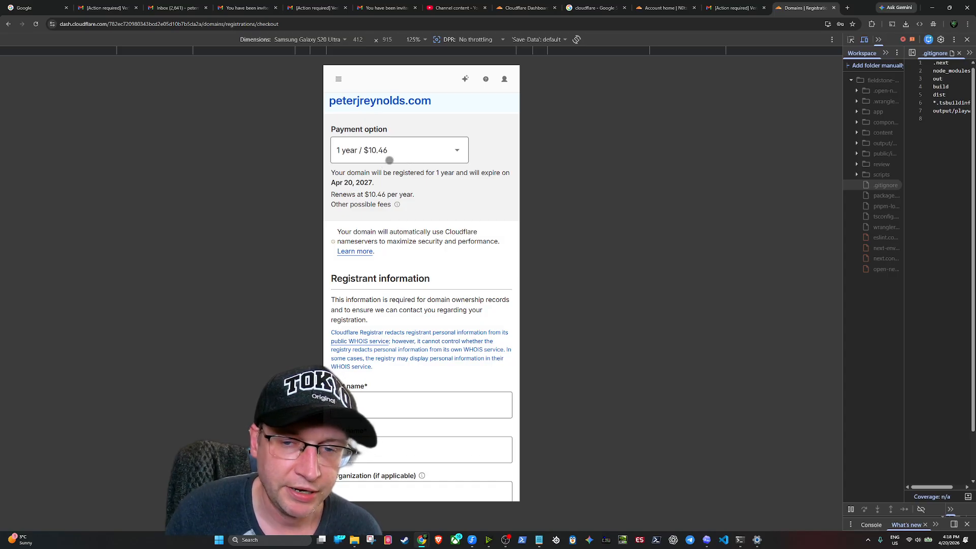
Try the 5-year / $52.30 option, then return to 1 year / $10.46
{"action": "left_click", "coordinate": [412, 137]}
{"action": "left_click", "coordinate": [373, 233]}
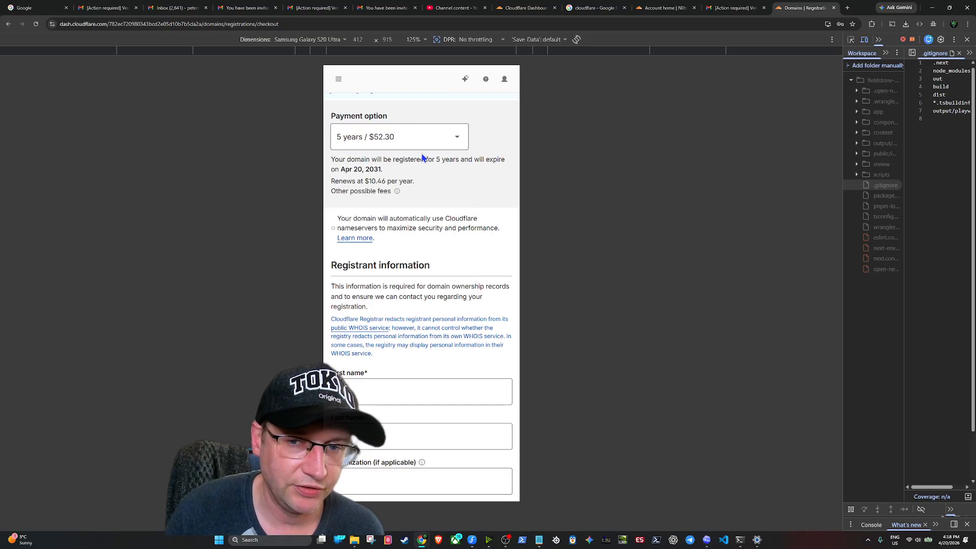
{"action": "left_click", "coordinate": [394, 138]}
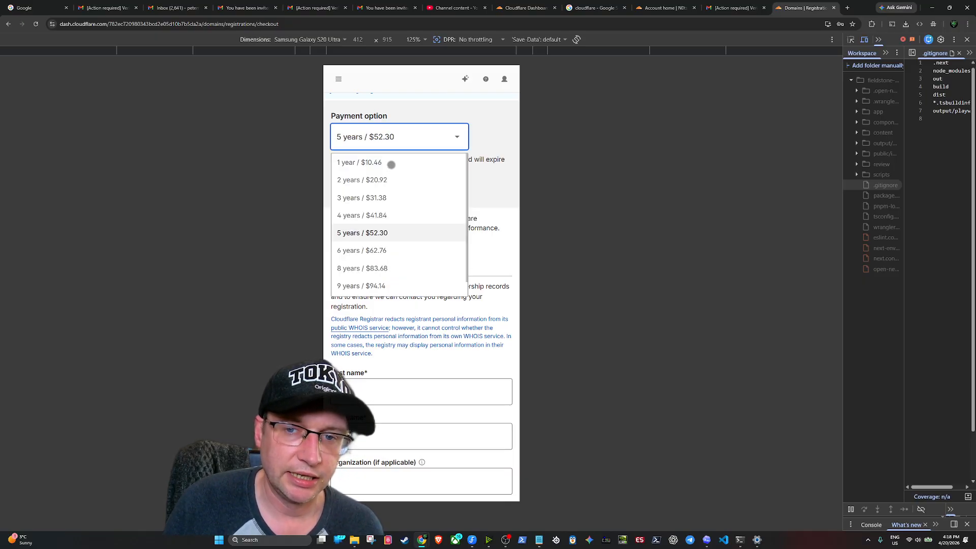
{"action": "left_click", "coordinate": [391, 164]}
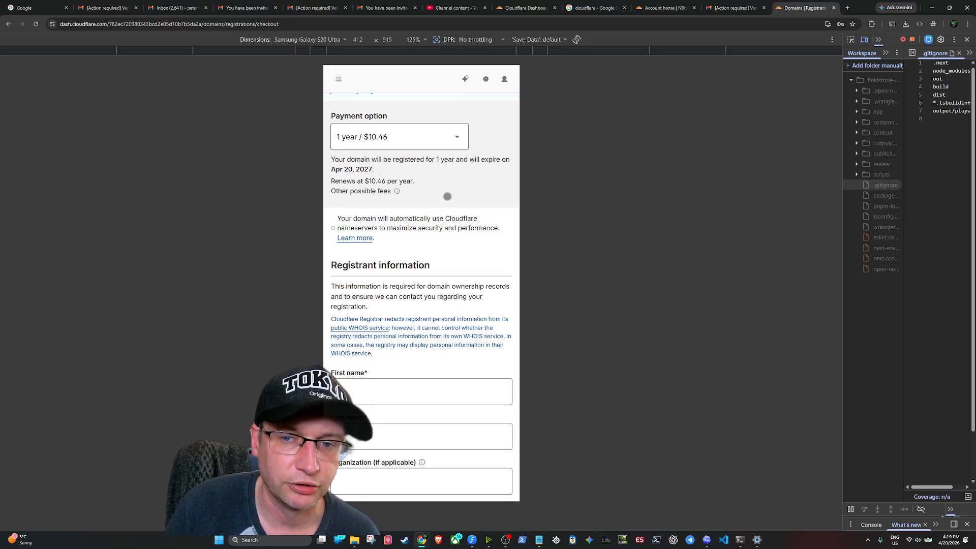
{"action": "scroll", "coordinate": [447, 196], "scroll_direction": "down", "scroll_amount": 3}
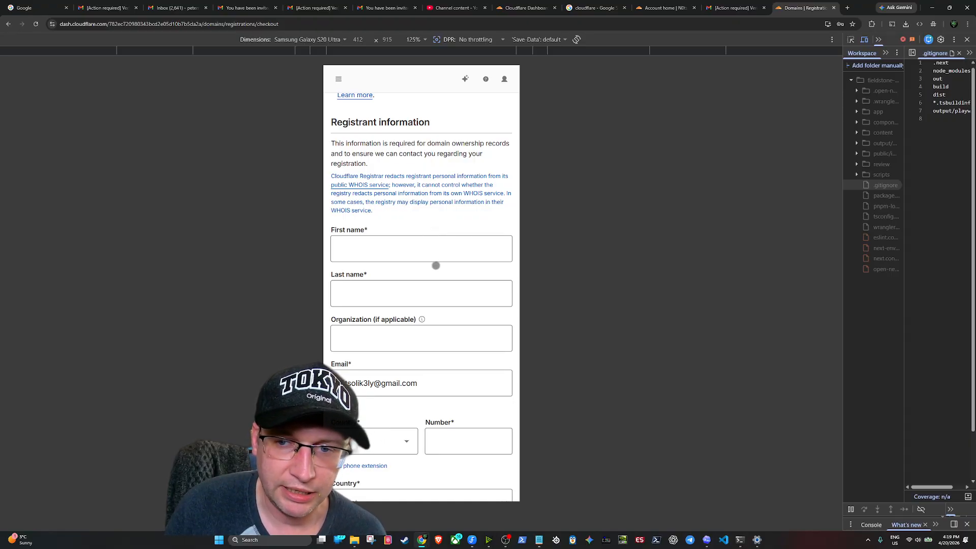
Autofill the registrant's first name, last name, email and phone from Chrome's saved contact details
{"action": "scroll", "coordinate": [417, 249], "scroll_direction": "down", "scroll_amount": 5}
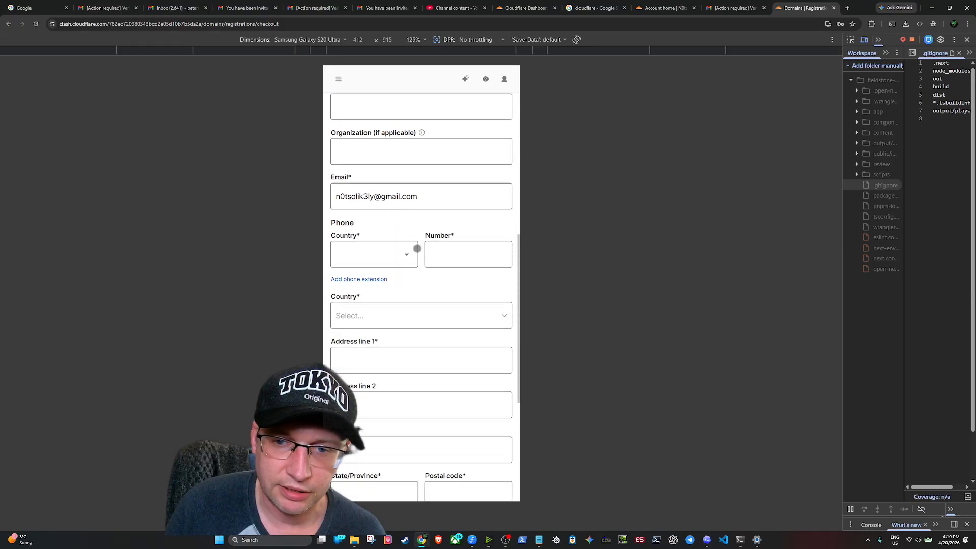
{"action": "scroll", "coordinate": [416, 248], "scroll_direction": "up", "scroll_amount": 3}
{"action": "scroll", "coordinate": [393, 251], "scroll_direction": "up", "scroll_amount": 2}
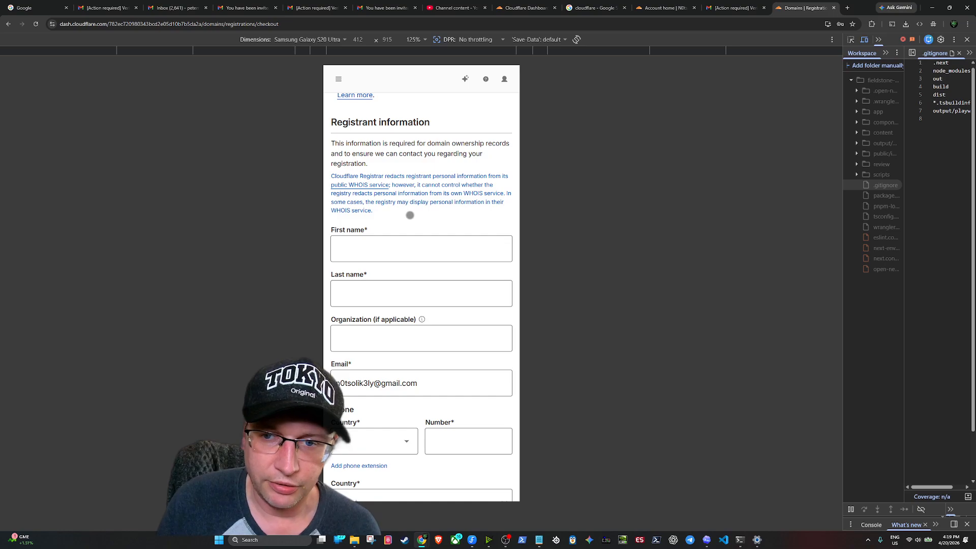
{"action": "scroll", "coordinate": [410, 215], "scroll_direction": "down", "scroll_amount": 3}
{"action": "scroll", "coordinate": [408, 212], "scroll_direction": "up", "scroll_amount": 5}
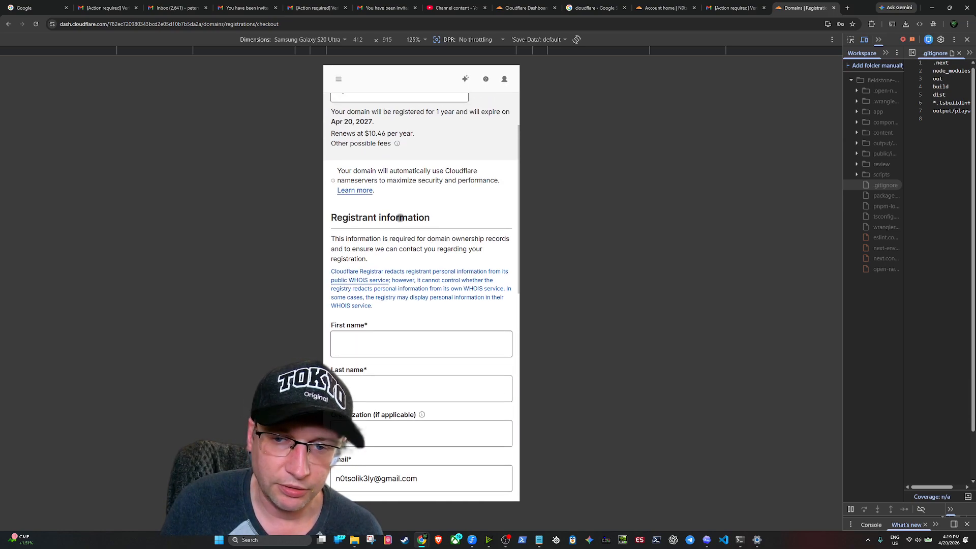
{"action": "scroll", "coordinate": [396, 231], "scroll_direction": "down", "scroll_amount": 5}
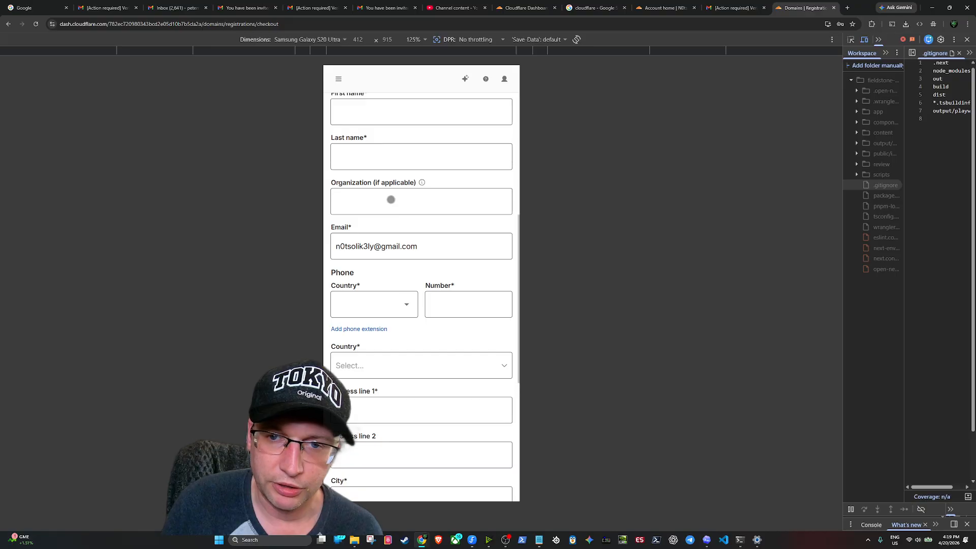
{"action": "scroll", "coordinate": [391, 199], "scroll_direction": "up", "scroll_amount": 2}
{"action": "left_click", "coordinate": [394, 200]}
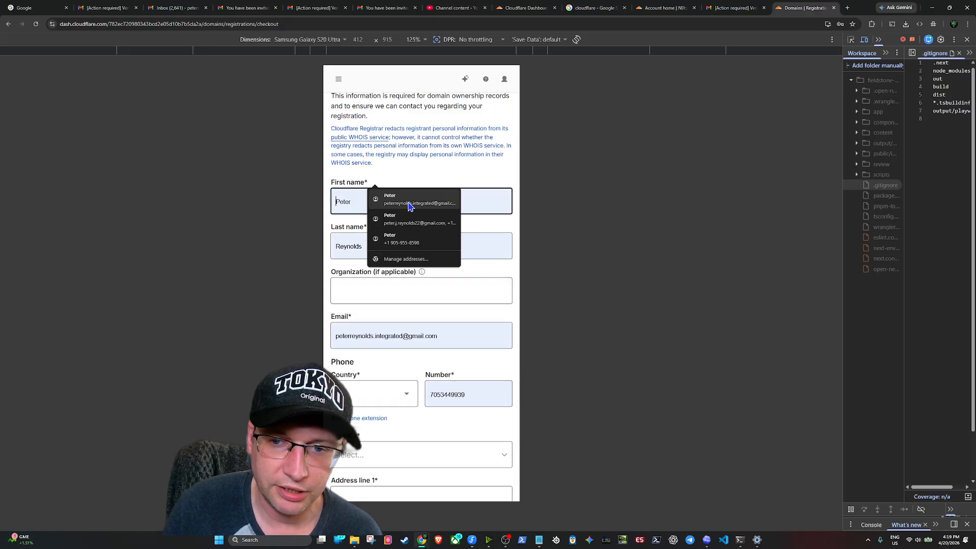
{"action": "left_click", "coordinate": [410, 204]}
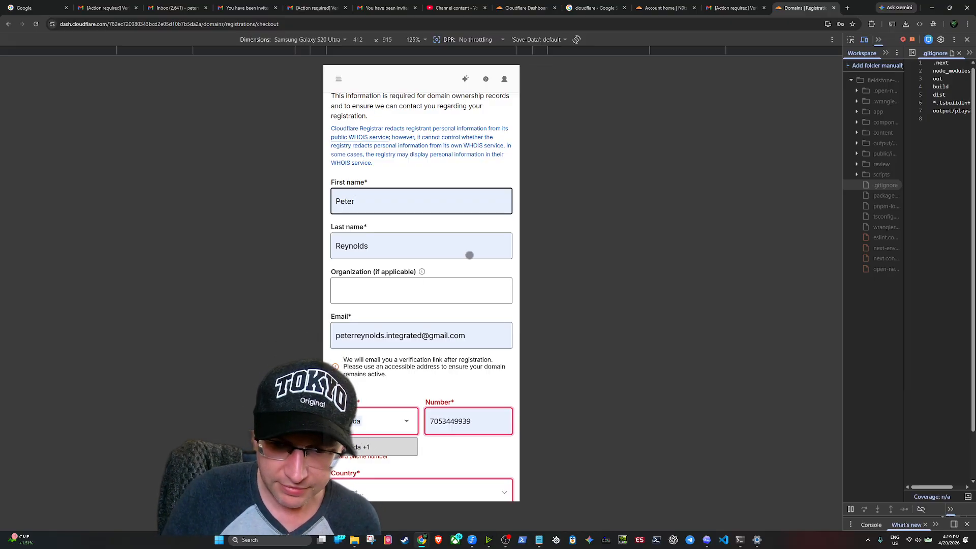
Clear the phone Country box so the country can be chosen again
{"action": "scroll", "coordinate": [367, 249], "scroll_direction": "down", "scroll_amount": 2}
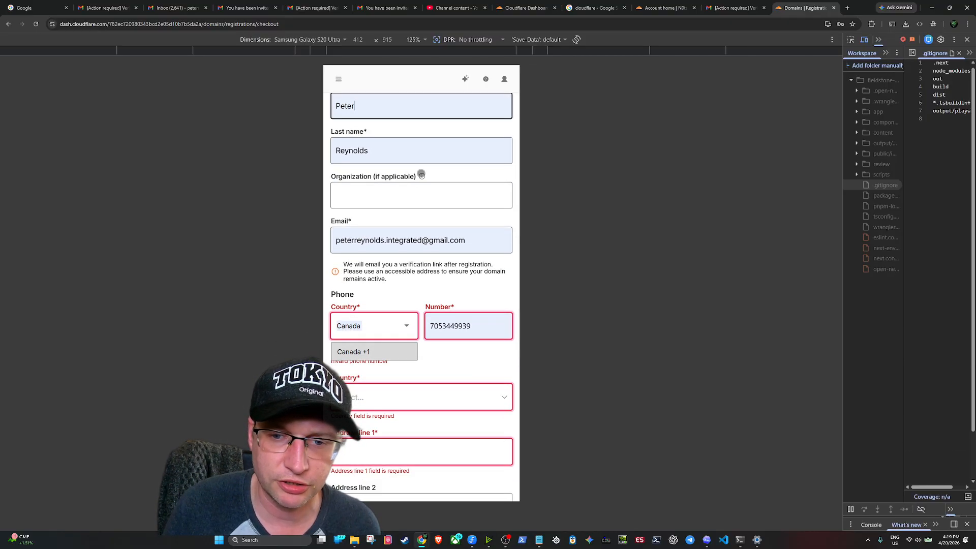
{"action": "scroll", "coordinate": [401, 290], "scroll_direction": "down", "scroll_amount": 3}
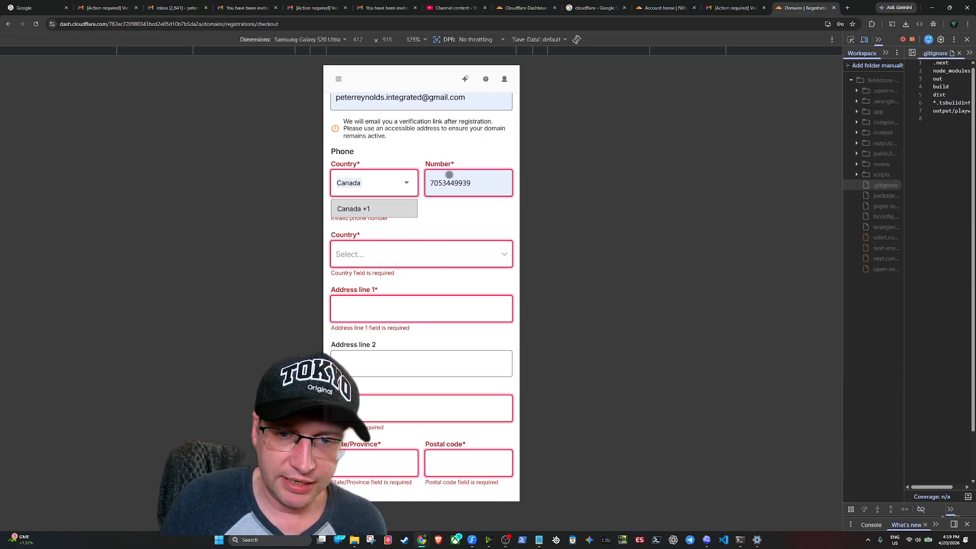
{"action": "scroll", "coordinate": [447, 175], "scroll_direction": "up", "scroll_amount": 3}
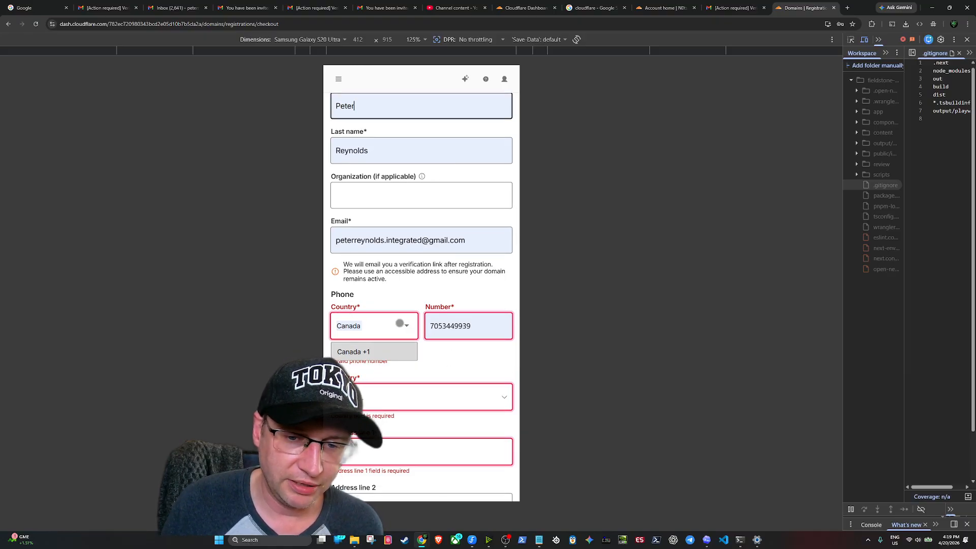
{"action": "left_click", "coordinate": [404, 324]}
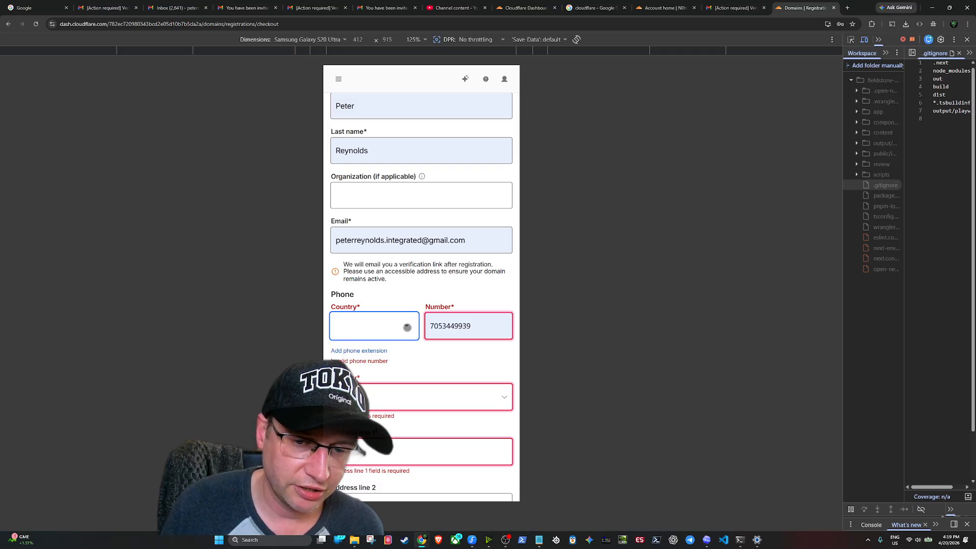
Set the phone country code to Canada +1 and bring up saved phone numbers
{"action": "left_click", "coordinate": [406, 328]}
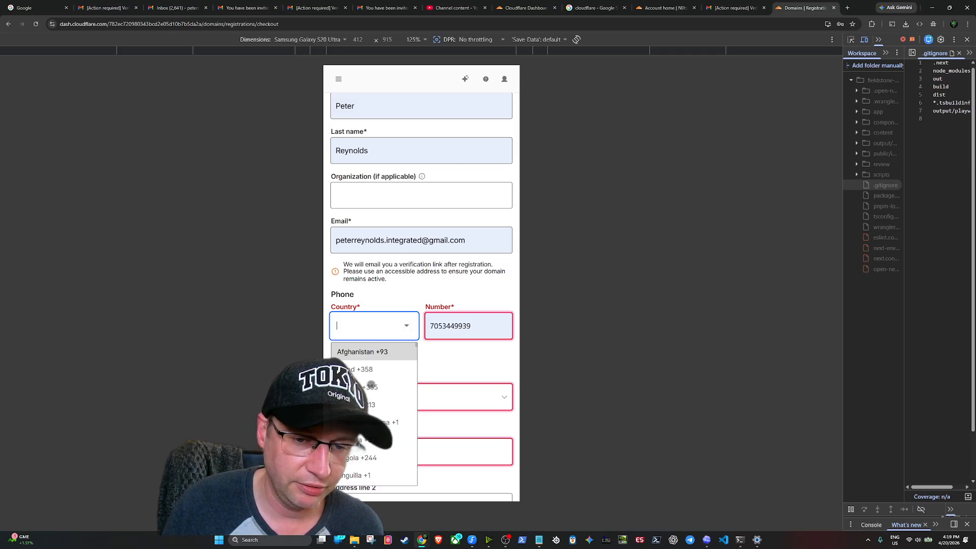
{"action": "type", "text": "cana"}
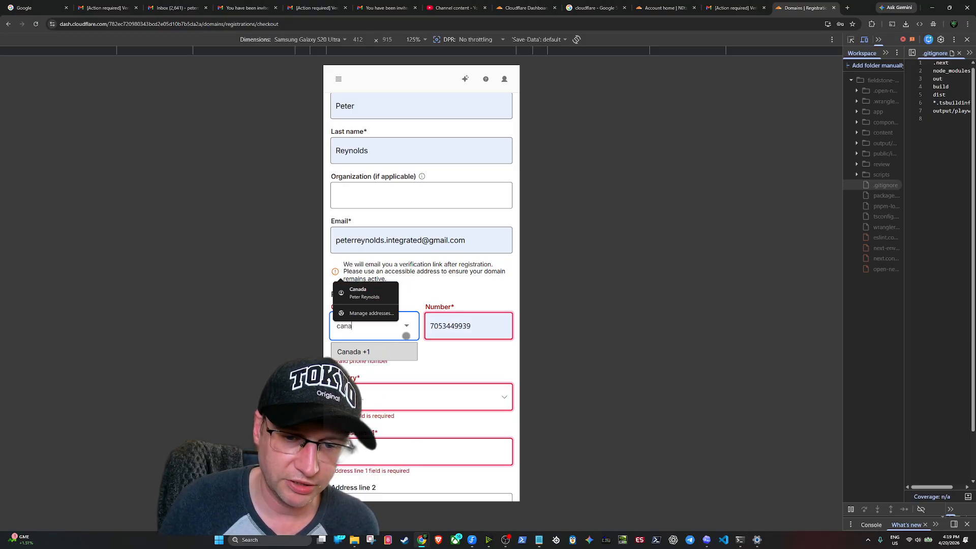
{"action": "left_click", "coordinate": [390, 355]}
{"action": "left_click", "coordinate": [475, 332]}
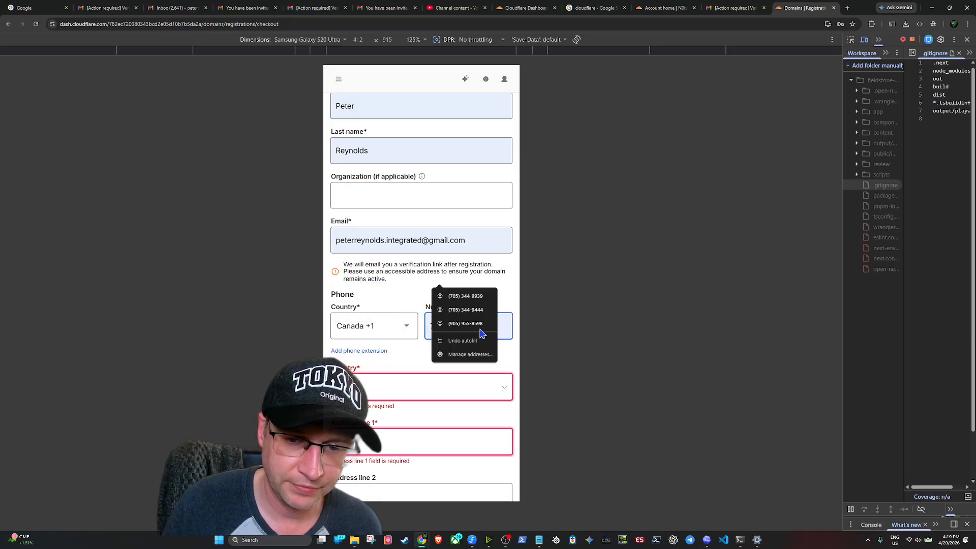
Fill the address from the saved Canada address suggestion
{"action": "left_click", "coordinate": [394, 387]}
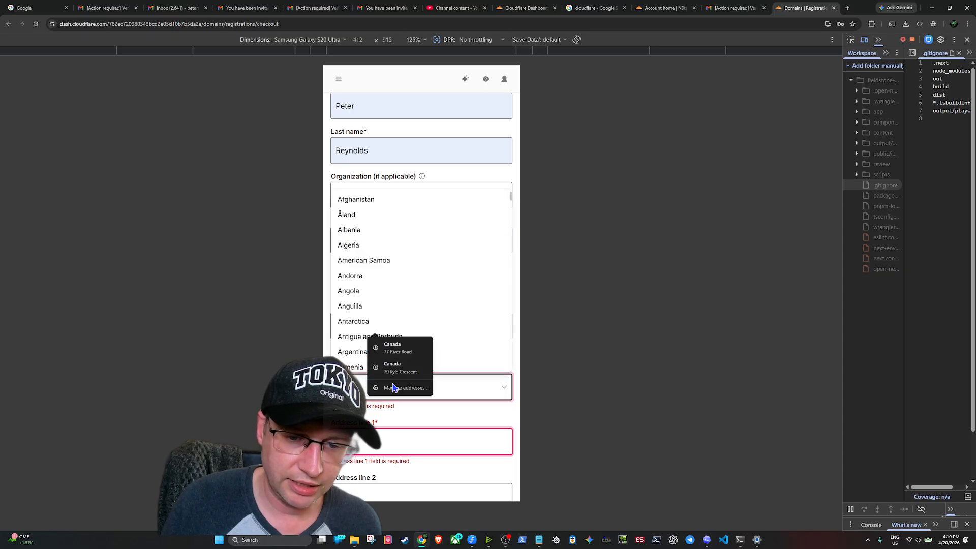
{"action": "left_click", "coordinate": [398, 350]}
{"action": "scroll", "coordinate": [476, 264], "scroll_direction": "down", "scroll_amount": 3}
{"action": "scroll", "coordinate": [479, 219], "scroll_direction": "down", "scroll_amount": 2}
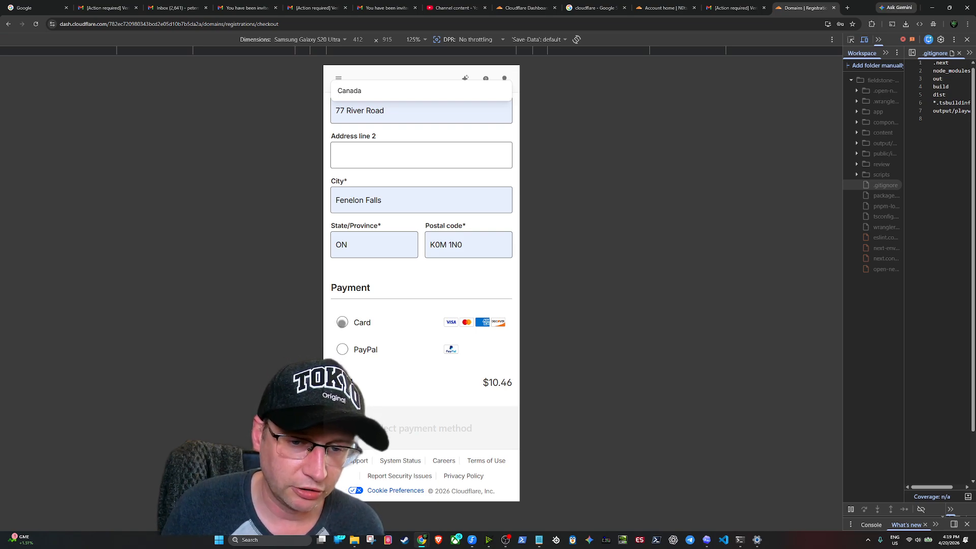
Choose card as the payment method and set the address country to Canada
{"action": "left_click", "coordinate": [342, 323]}
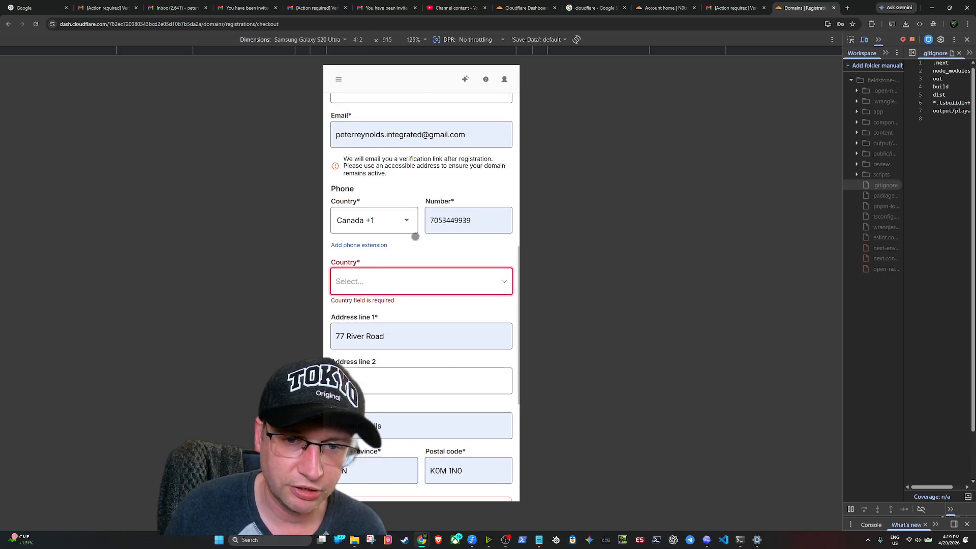
{"action": "left_click", "coordinate": [451, 320]}
{"action": "left_click", "coordinate": [390, 288]}
{"action": "scroll", "coordinate": [447, 328], "scroll_direction": "down", "scroll_amount": 5}
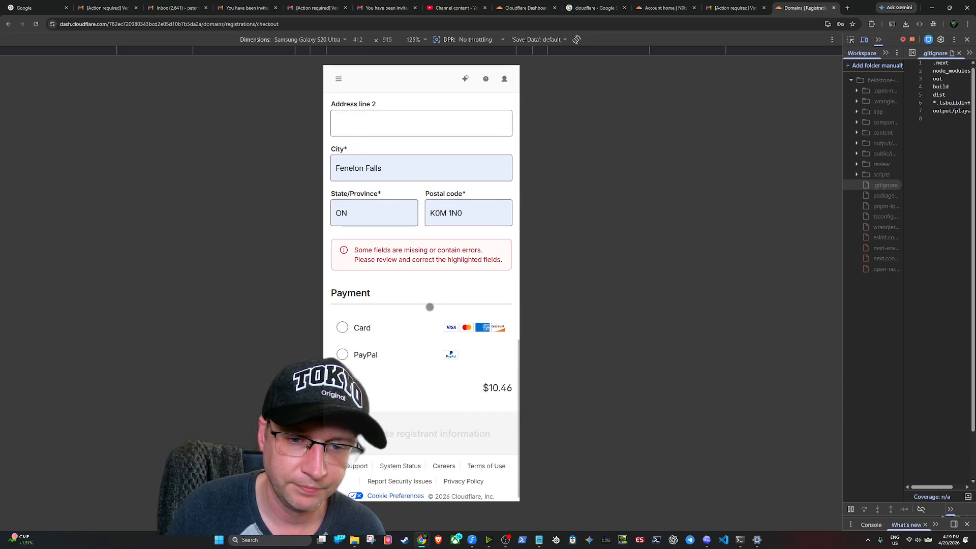
{"action": "left_click", "coordinate": [342, 323]}
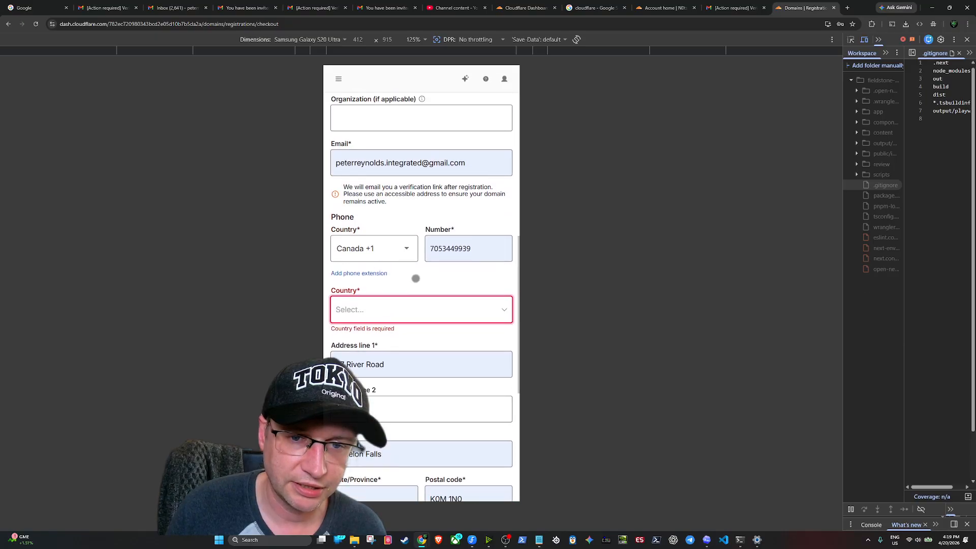
{"action": "left_click", "coordinate": [422, 309]}
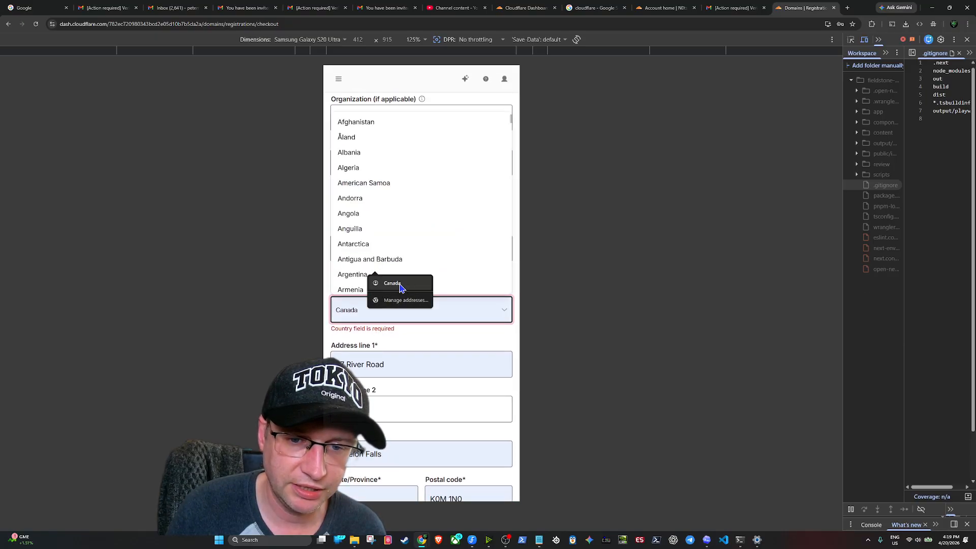
{"action": "left_click", "coordinate": [388, 281]}
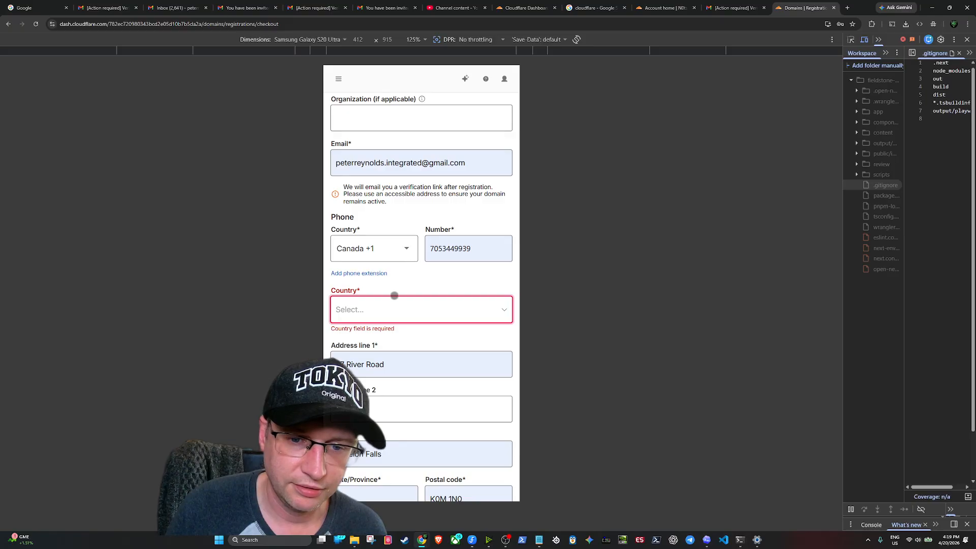
Set the registrant country to Canada and autofill the street, city, province and postal code from the saved address starting '77'
{"action": "left_click", "coordinate": [369, 308]}
{"action": "type", "text": "cana"}
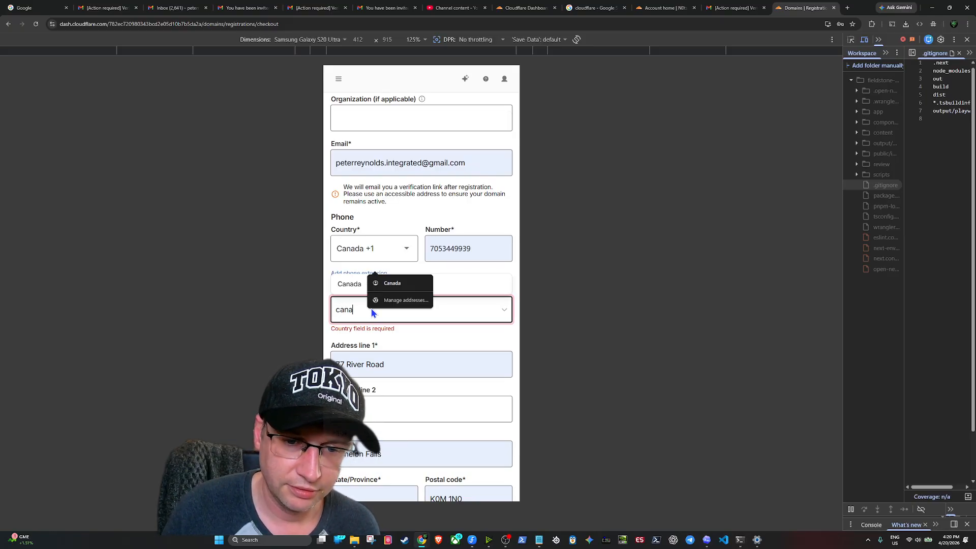
{"action": "left_click", "coordinate": [355, 282]}
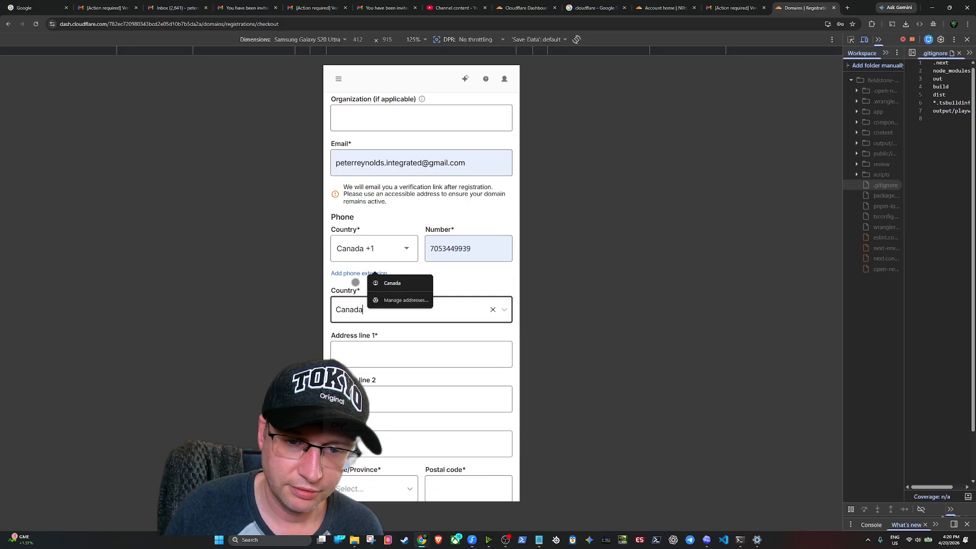
{"action": "left_click", "coordinate": [384, 346]}
{"action": "scroll", "coordinate": [416, 310], "scroll_direction": "down", "scroll_amount": 3}
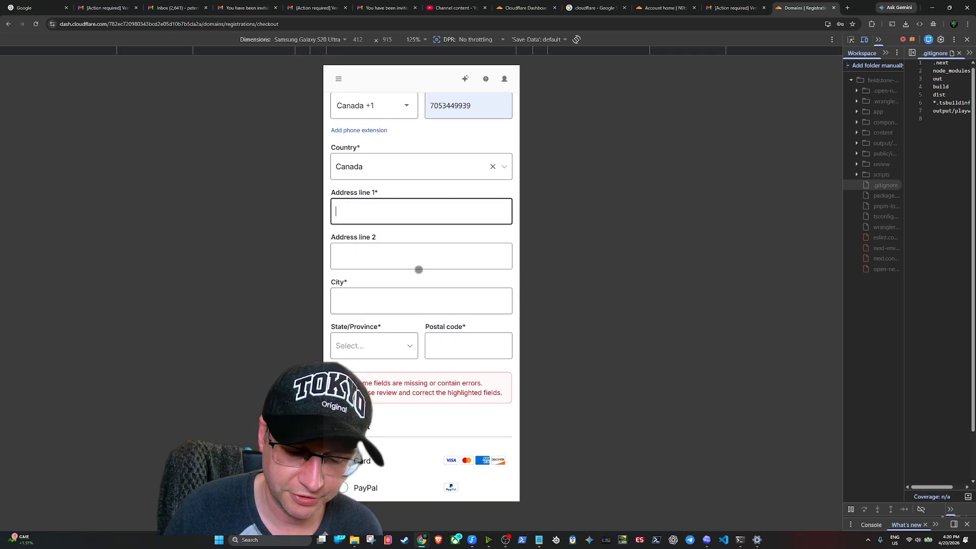
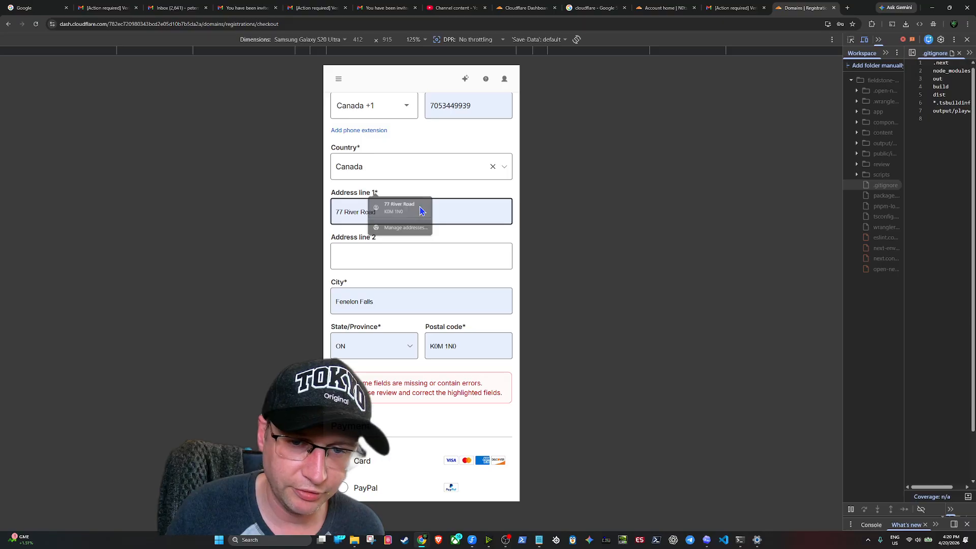
{"action": "left_click", "coordinate": [420, 210]}
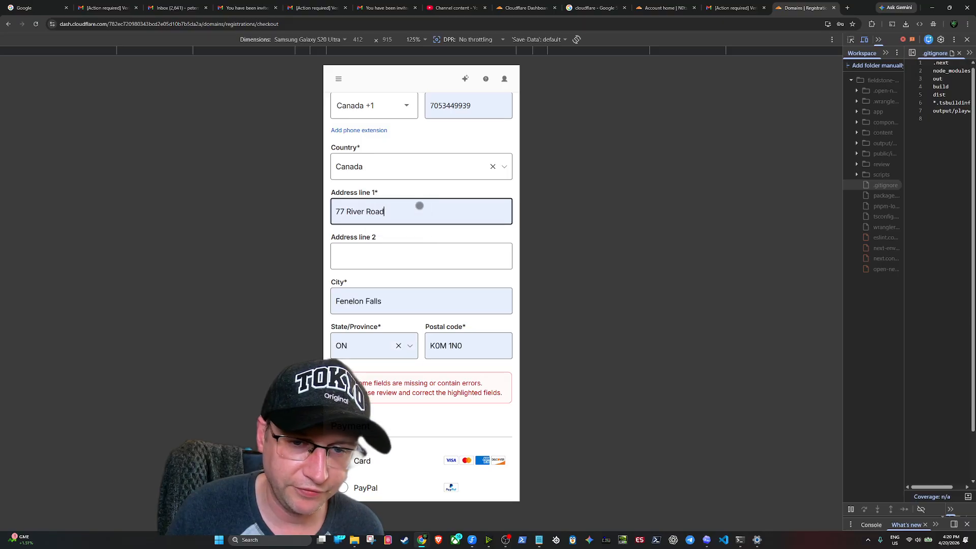
{"action": "left_click", "coordinate": [404, 302]}
{"action": "left_click", "coordinate": [408, 277]}
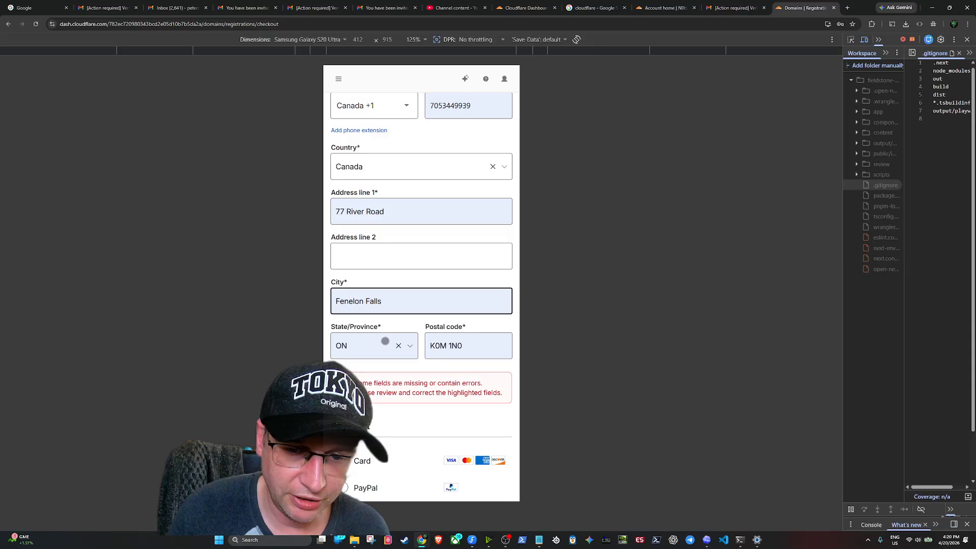
{"action": "scroll", "coordinate": [441, 268], "scroll_direction": "down", "scroll_amount": 3}
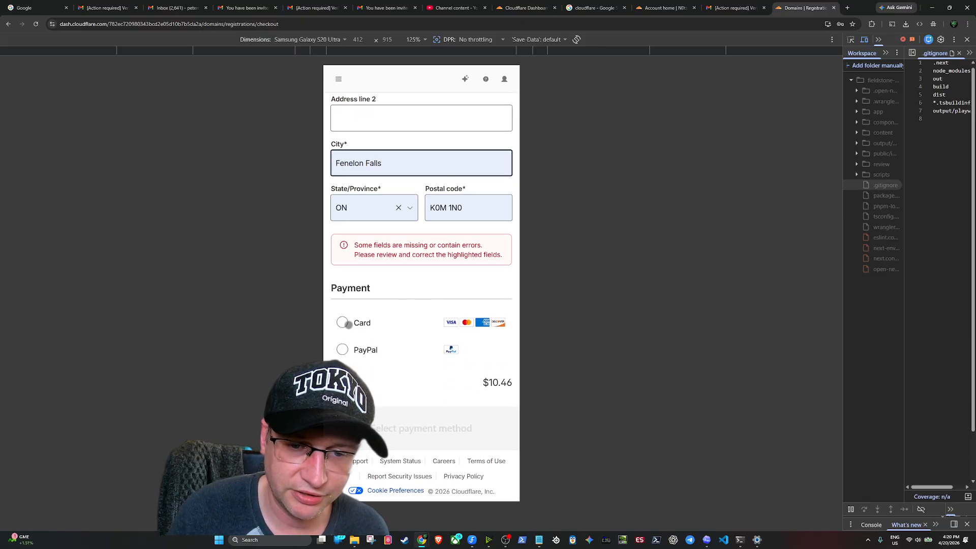
Select Card payment and choose Pay without Link from the Link card options
{"action": "left_click", "coordinate": [342, 322]}
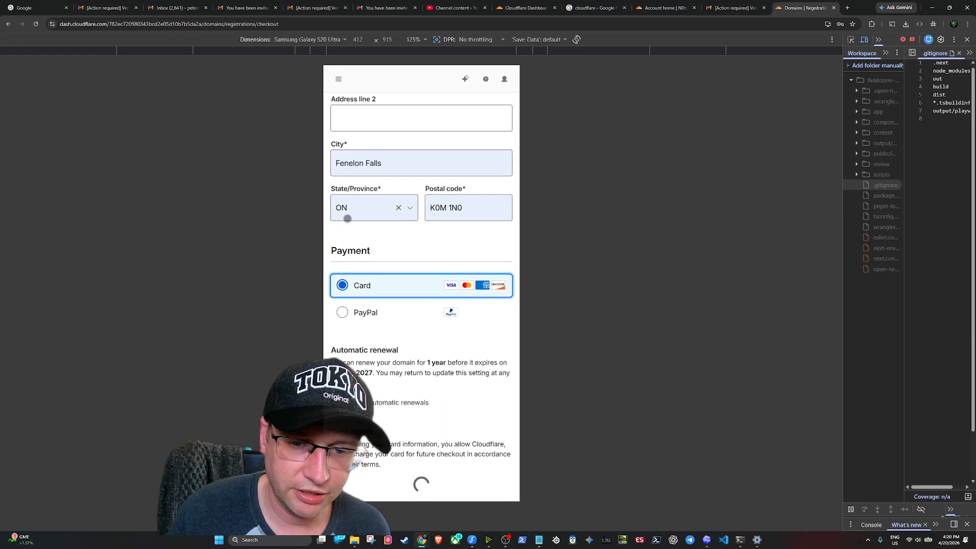
{"action": "scroll", "coordinate": [387, 239], "scroll_direction": "down", "scroll_amount": 5}
{"action": "scroll", "coordinate": [378, 225], "scroll_direction": "up", "scroll_amount": 3}
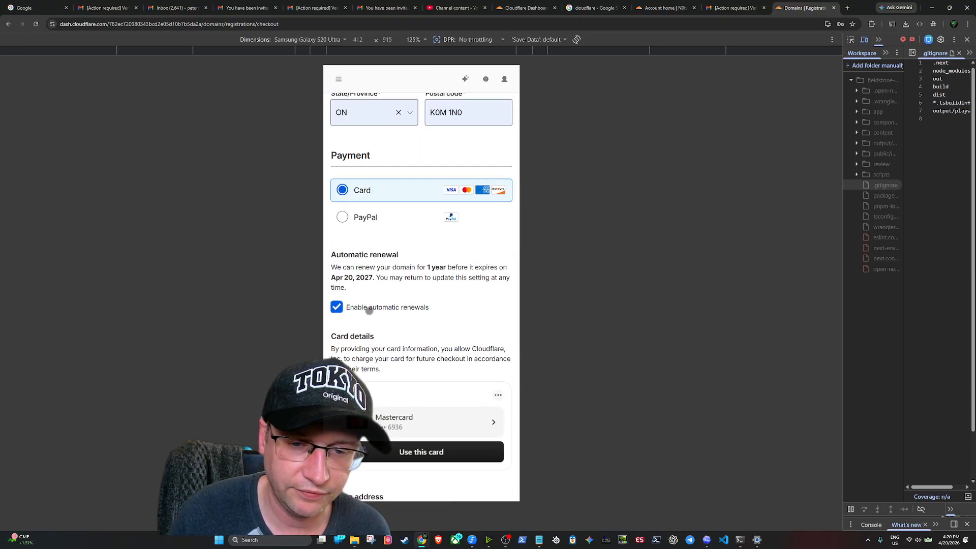
{"action": "scroll", "coordinate": [427, 322], "scroll_direction": "down", "scroll_amount": 2}
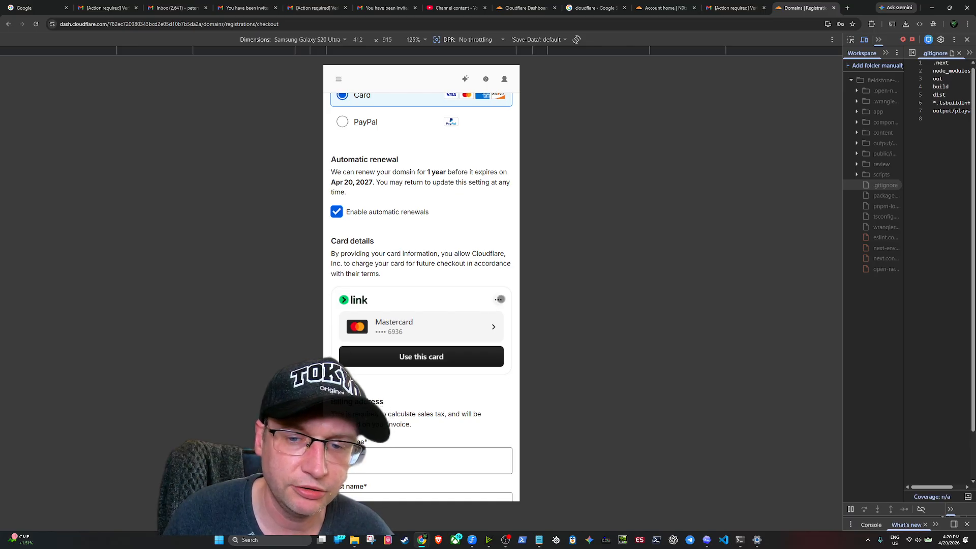
{"action": "left_click", "coordinate": [498, 302]}
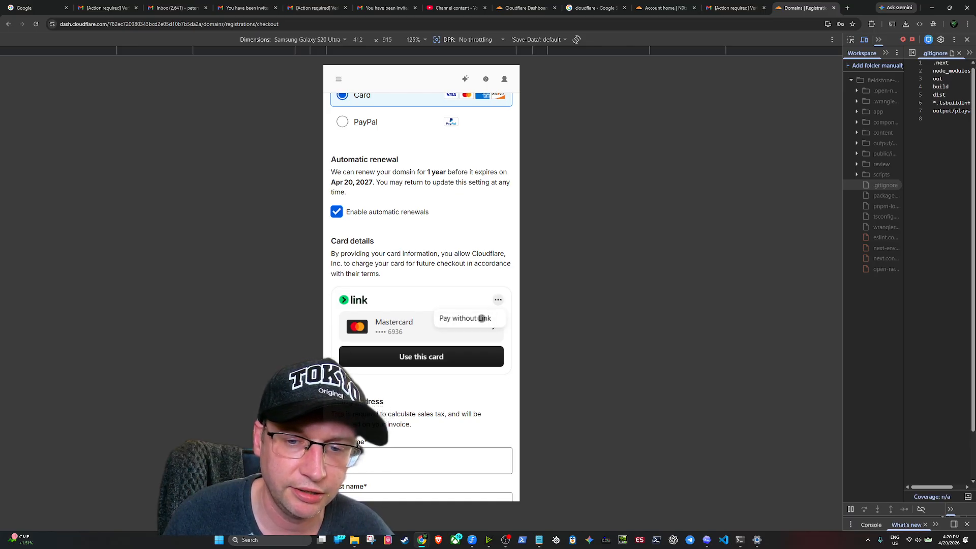
{"action": "left_click", "coordinate": [482, 318]}
Bring up the saved cards for the card number, then dismiss the suggestions
{"action": "scroll", "coordinate": [422, 255], "scroll_direction": "down", "scroll_amount": 3}
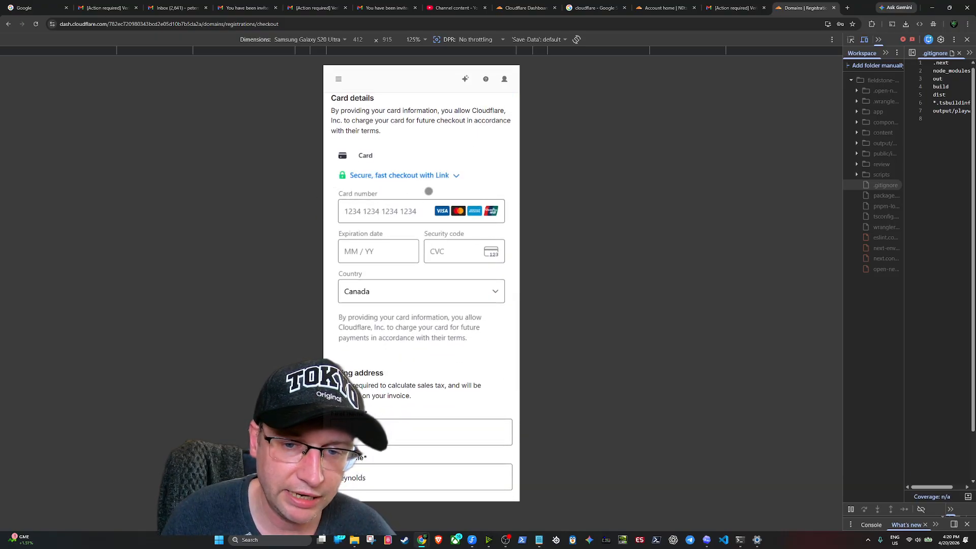
{"action": "left_click", "coordinate": [367, 218]}
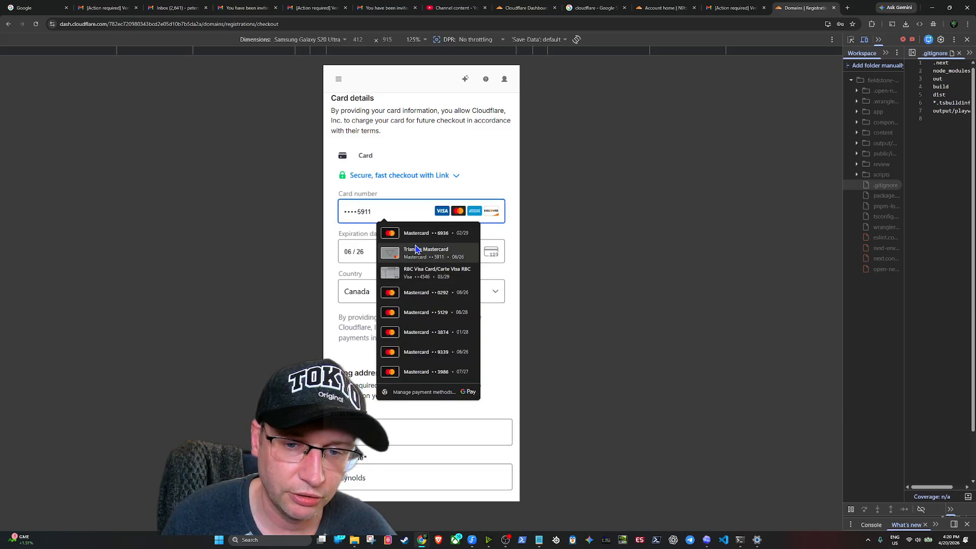
{"action": "left_click", "coordinate": [331, 281]}
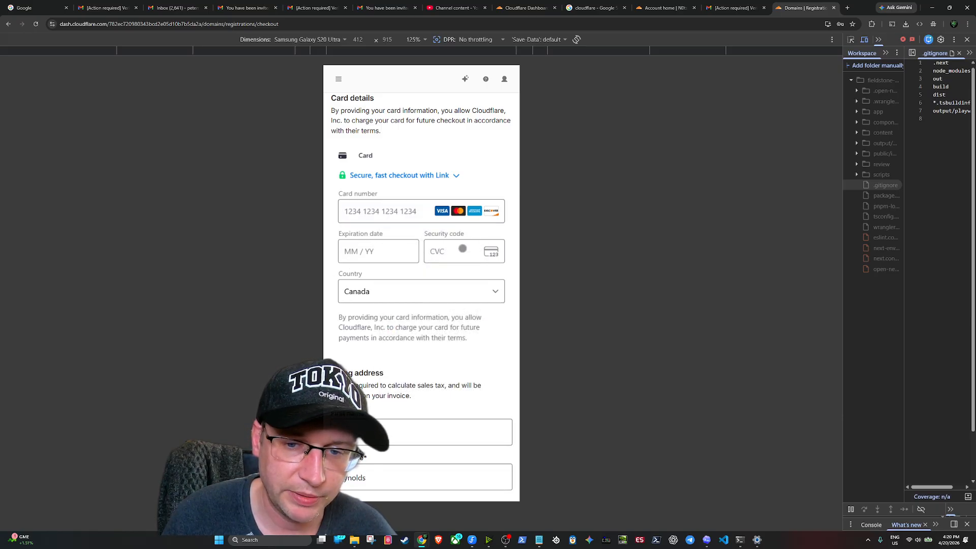
{"action": "scroll", "coordinate": [458, 262], "scroll_direction": "down", "scroll_amount": 3}
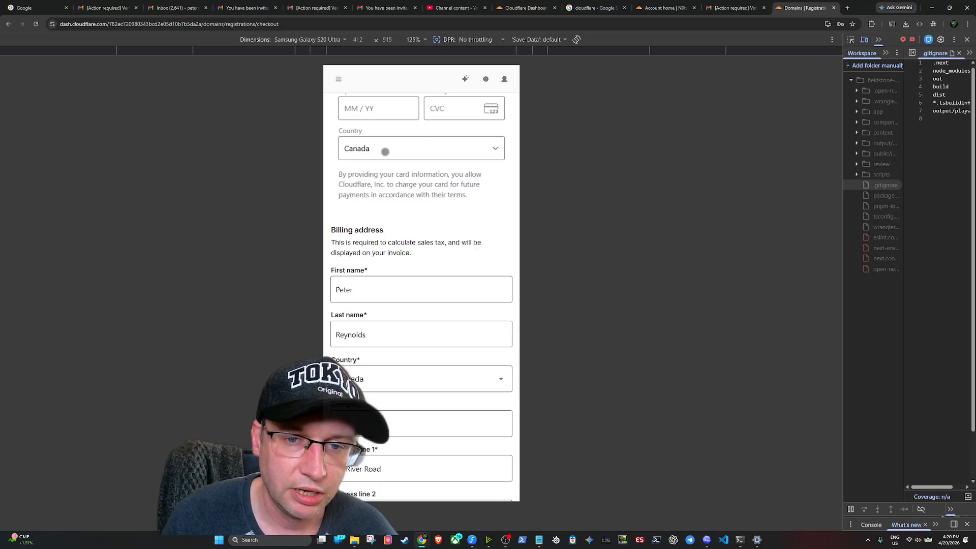
{"action": "scroll", "coordinate": [492, 201], "scroll_direction": "down", "scroll_amount": 4}
{"action": "scroll", "coordinate": [439, 202], "scroll_direction": "up", "scroll_amount": 3}
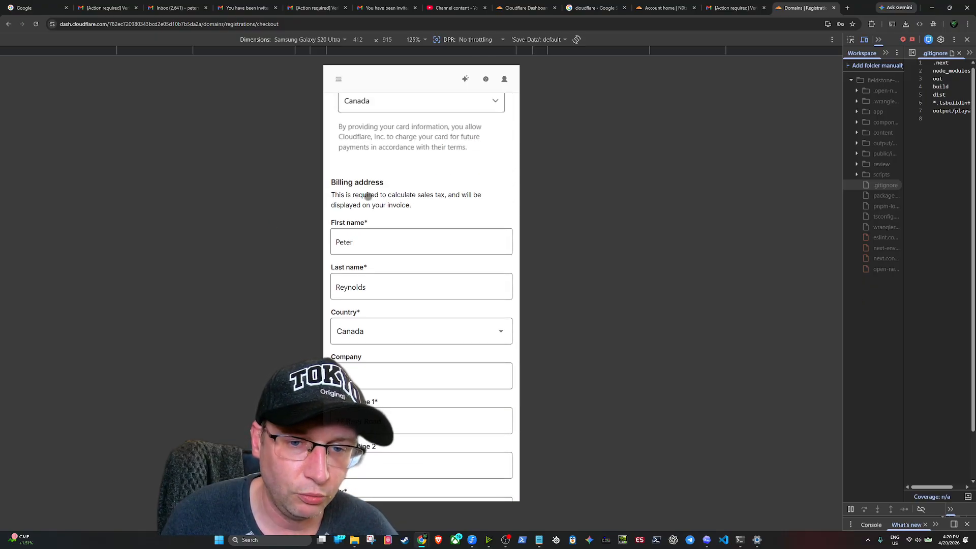
{"action": "scroll", "coordinate": [386, 213], "scroll_direction": "down", "scroll_amount": 3}
{"action": "scroll", "coordinate": [422, 254], "scroll_direction": "down", "scroll_amount": 2}
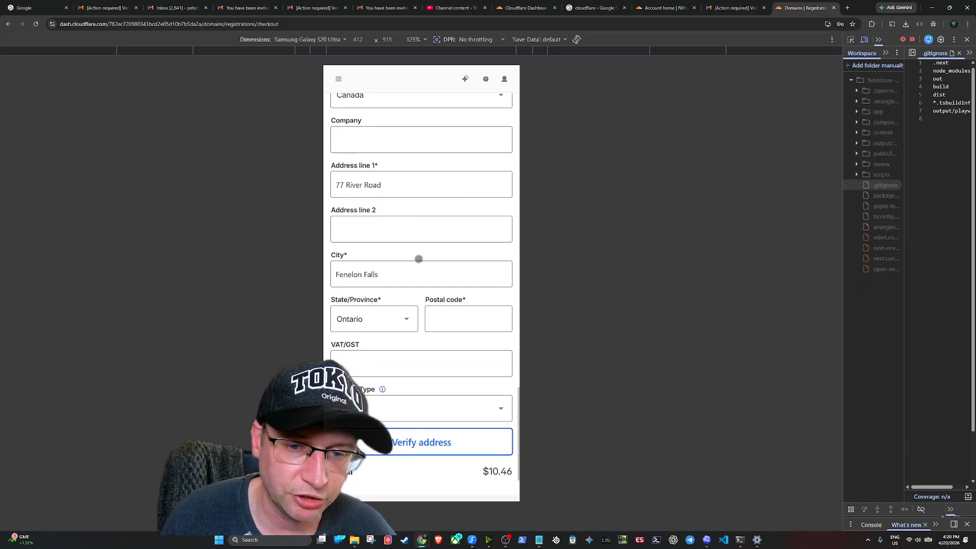
{"action": "scroll", "coordinate": [419, 259], "scroll_direction": "down", "scroll_amount": 2}
Fill the billing postal code from the saved suggestion and keep Account Type as Personal
{"action": "left_click", "coordinate": [445, 232]}
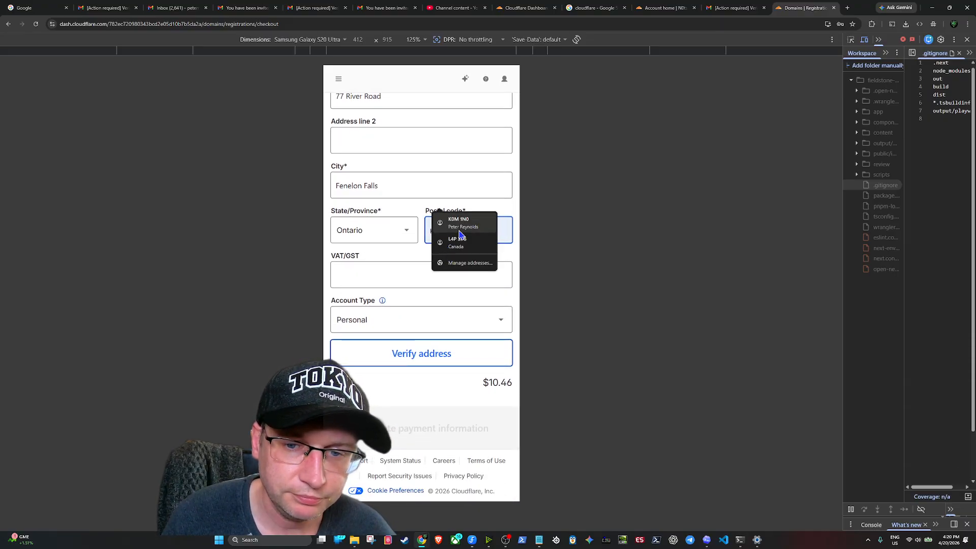
{"action": "left_click", "coordinate": [459, 230]}
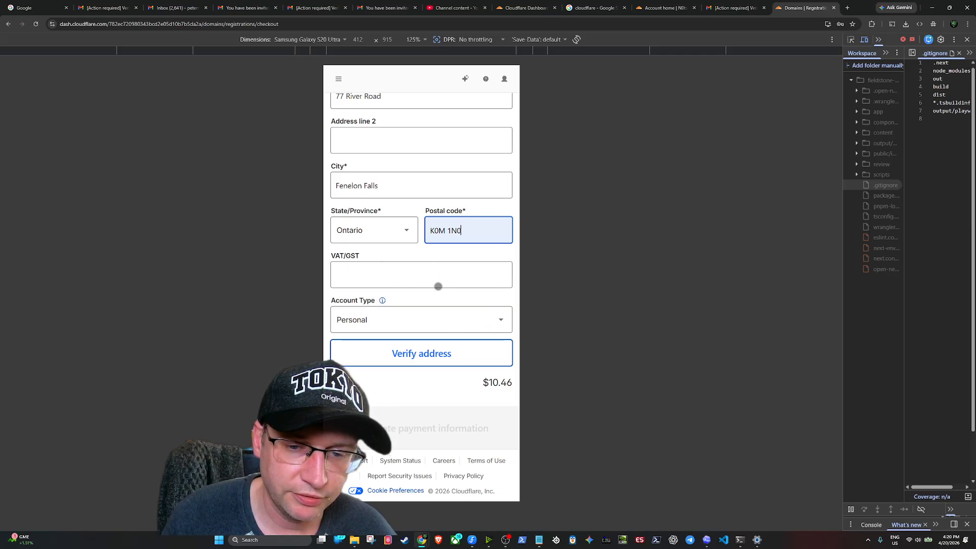
{"action": "left_click", "coordinate": [407, 321]}
{"action": "left_click", "coordinate": [408, 321]}
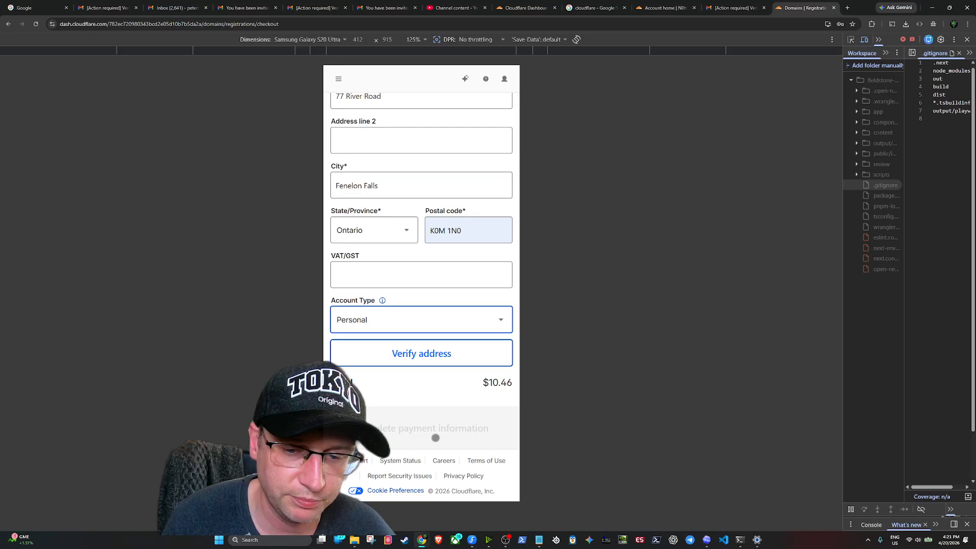
Leave the checkout via 'Back to find a domain' to reach the empty Registrations page
{"action": "scroll", "coordinate": [435, 291], "scroll_direction": "up", "scroll_amount": 5}
{"action": "scroll", "coordinate": [436, 291], "scroll_direction": "up", "scroll_amount": 10}
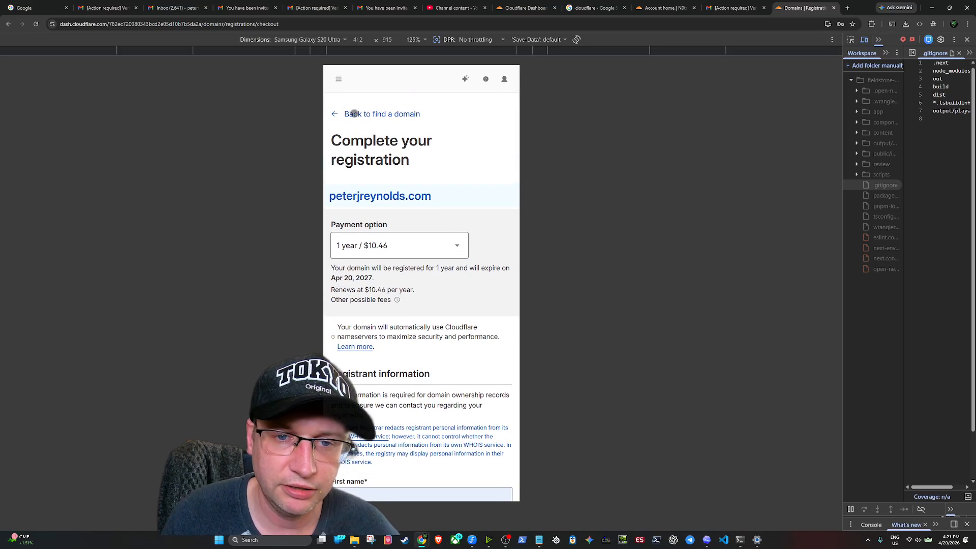
{"action": "left_click", "coordinate": [340, 112]}
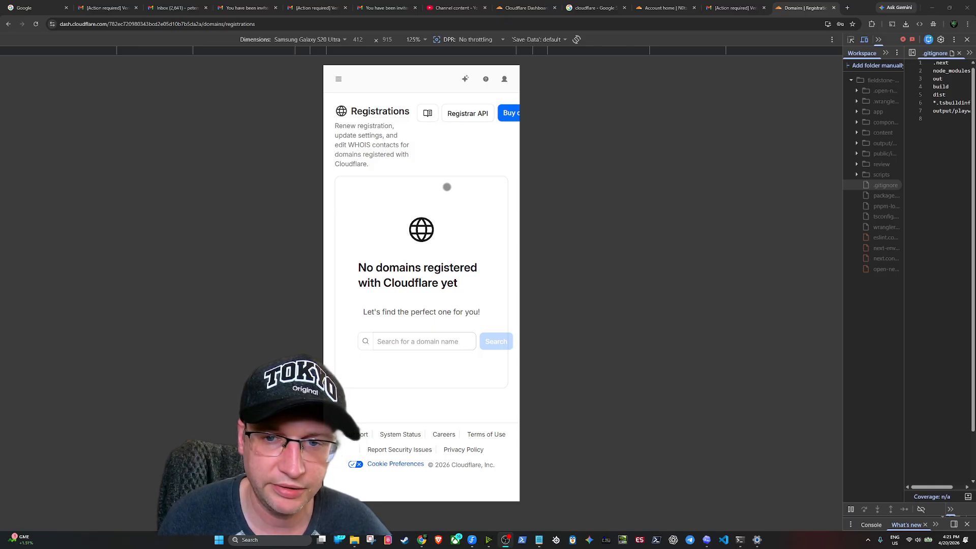
Go through the navigation's Manage account section to the Members page
{"action": "left_click", "coordinate": [339, 81]}
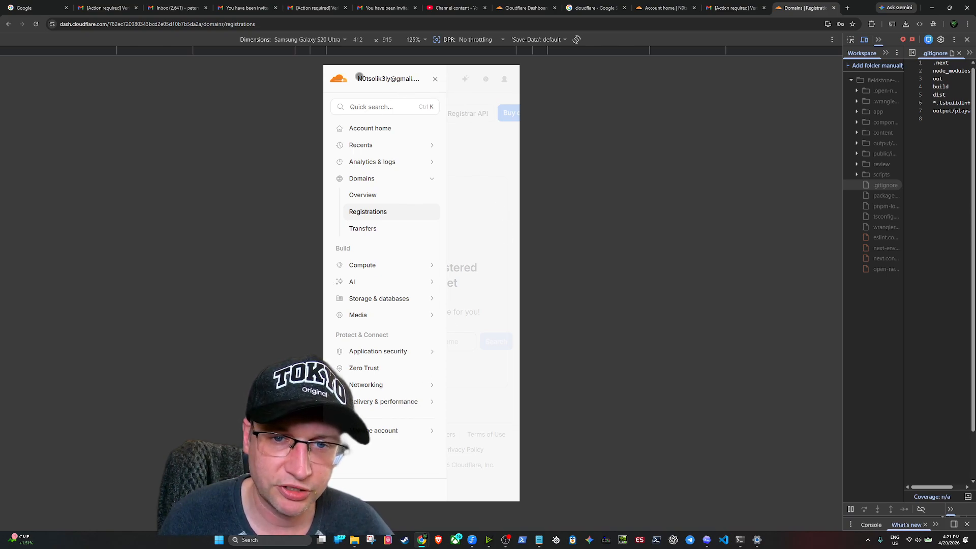
{"action": "left_click", "coordinate": [434, 79]}
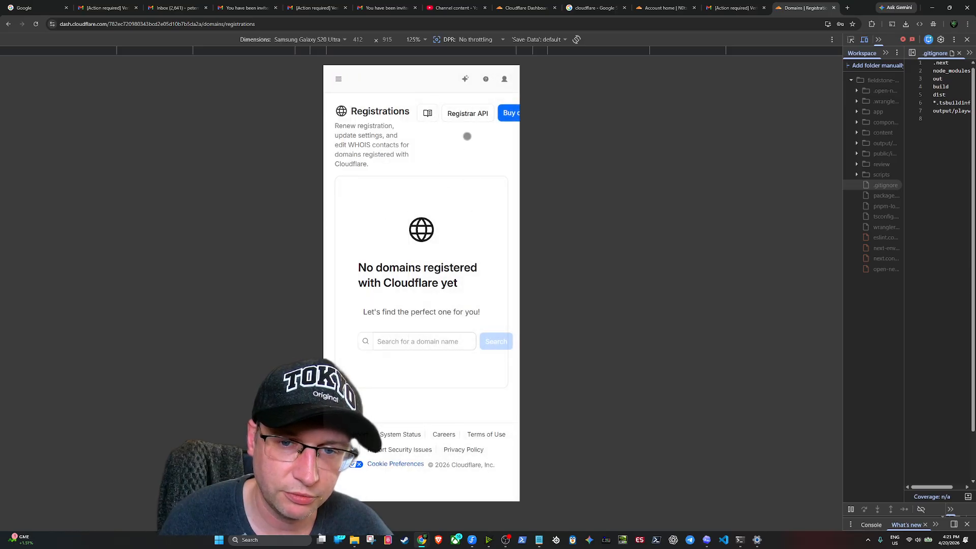
{"action": "left_click", "coordinate": [338, 77]}
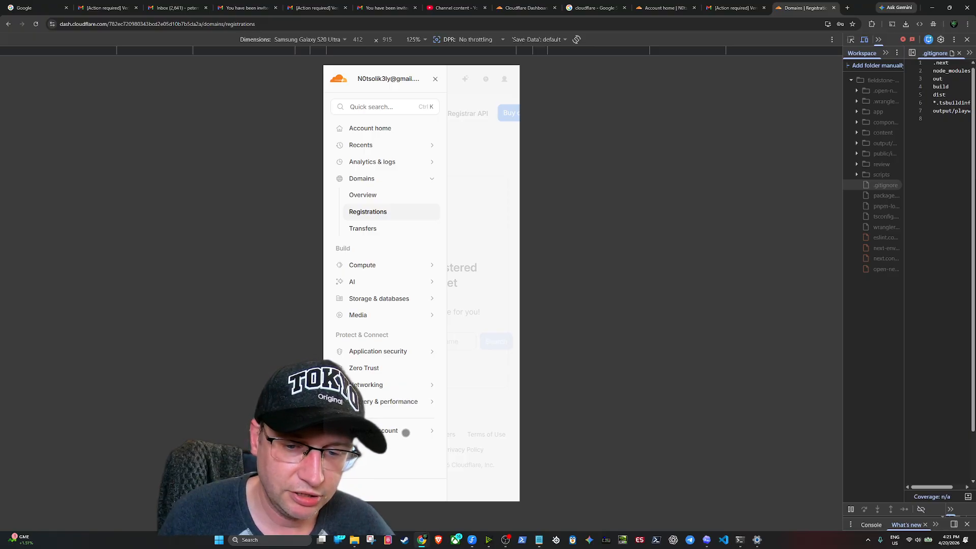
{"action": "left_click", "coordinate": [406, 433]}
{"action": "scroll", "coordinate": [377, 377], "scroll_direction": "down", "scroll_amount": 3}
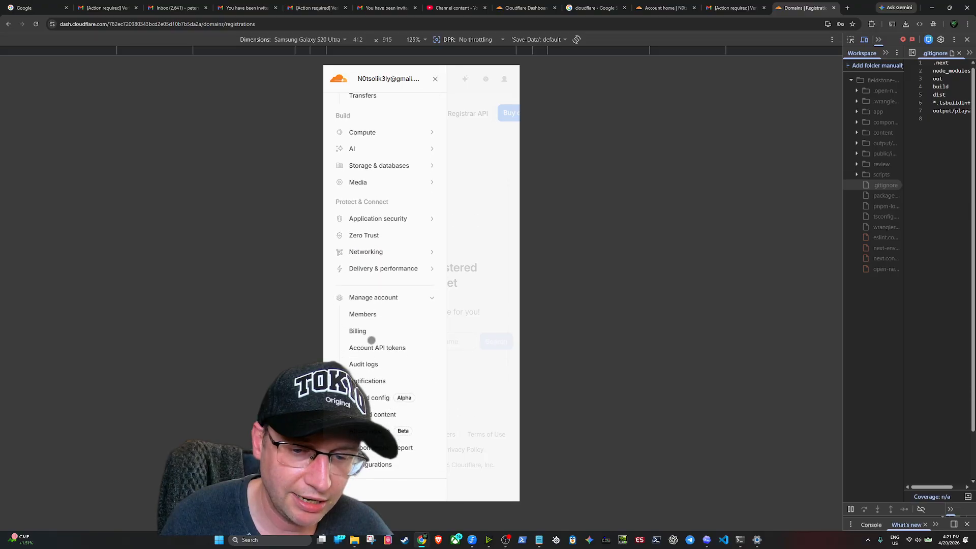
{"action": "left_click", "coordinate": [362, 315]}
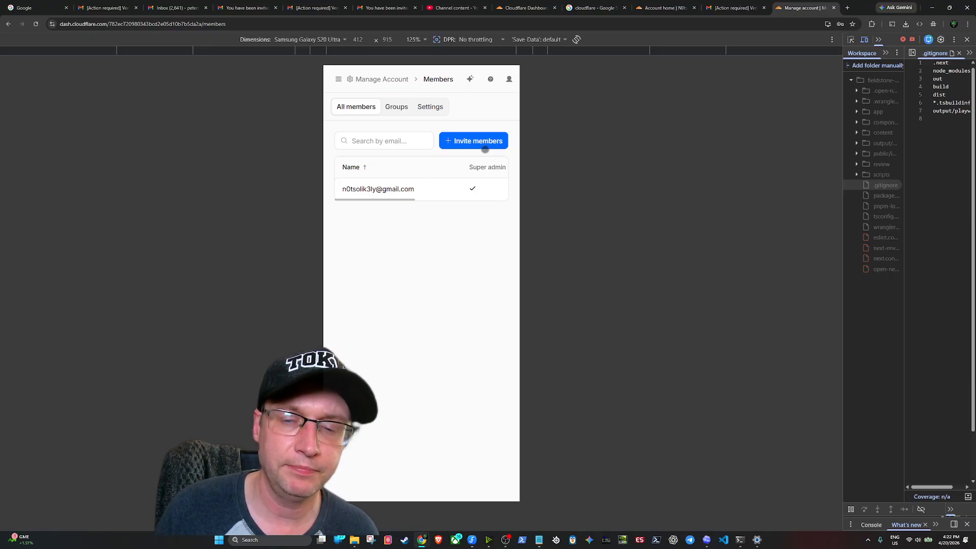
Start an invitation and add the invitee's e-mail address as a chip
{"action": "left_click", "coordinate": [486, 139]}
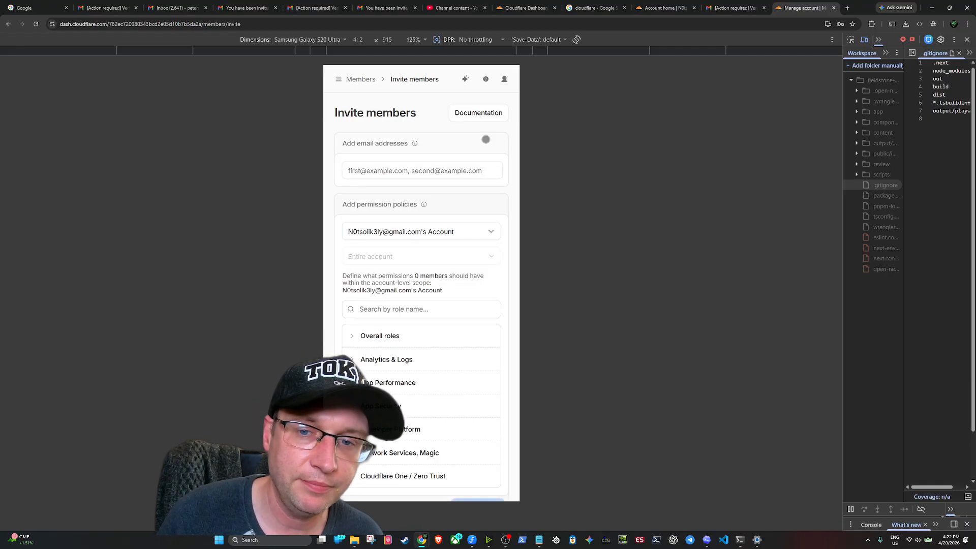
{"action": "left_click", "coordinate": [388, 164]}
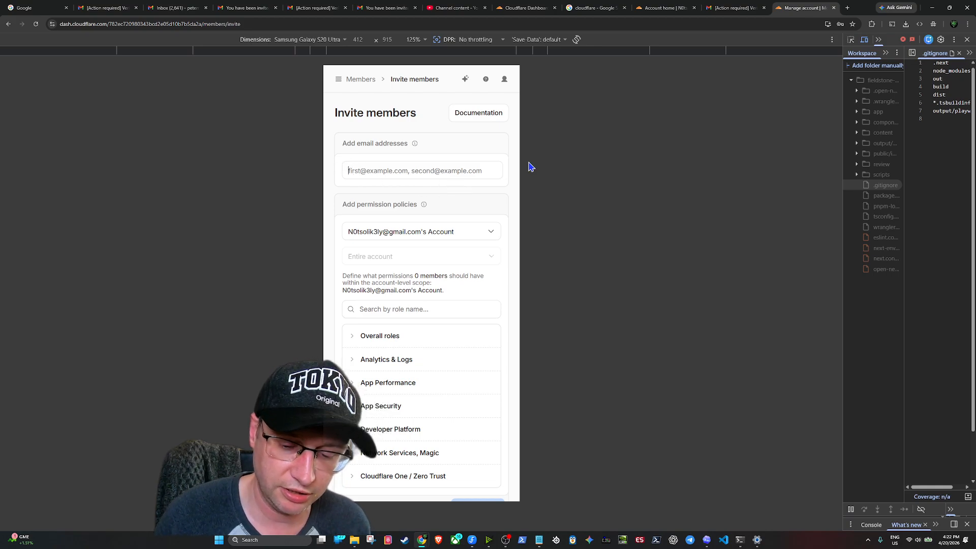
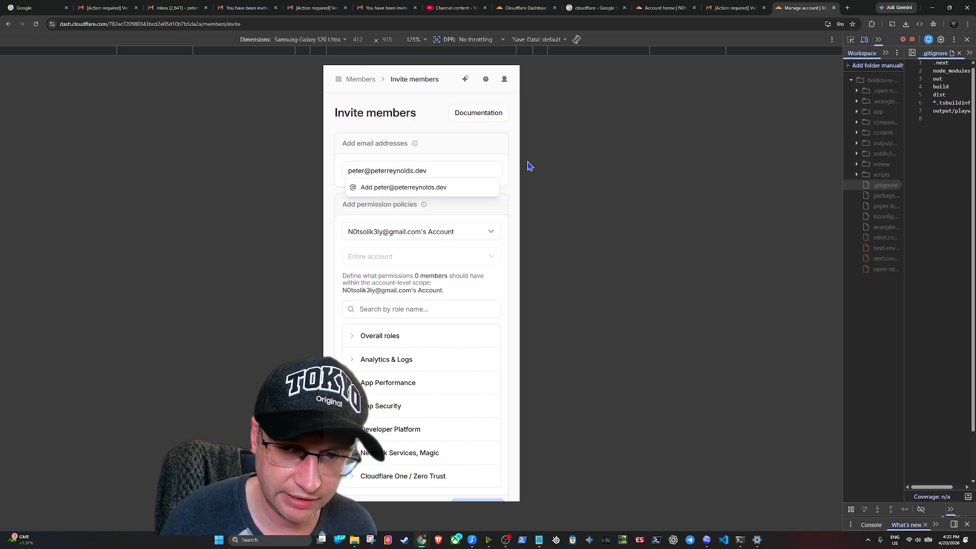
{"action": "left_click", "coordinate": [398, 187]}
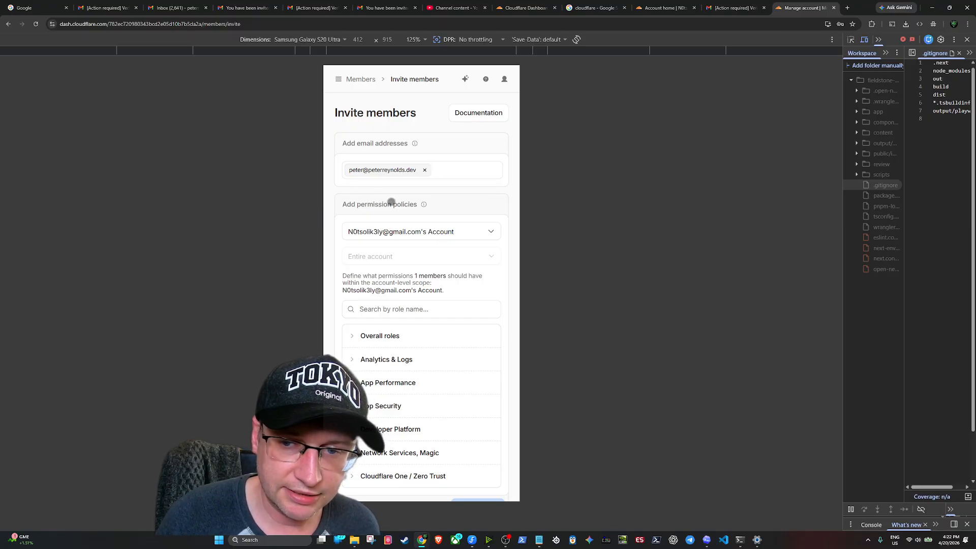
Expand Overall roles and switch on the Administrator role
{"action": "left_click_drag", "start_coordinate": [399, 217], "coordinate": [396, 150]}
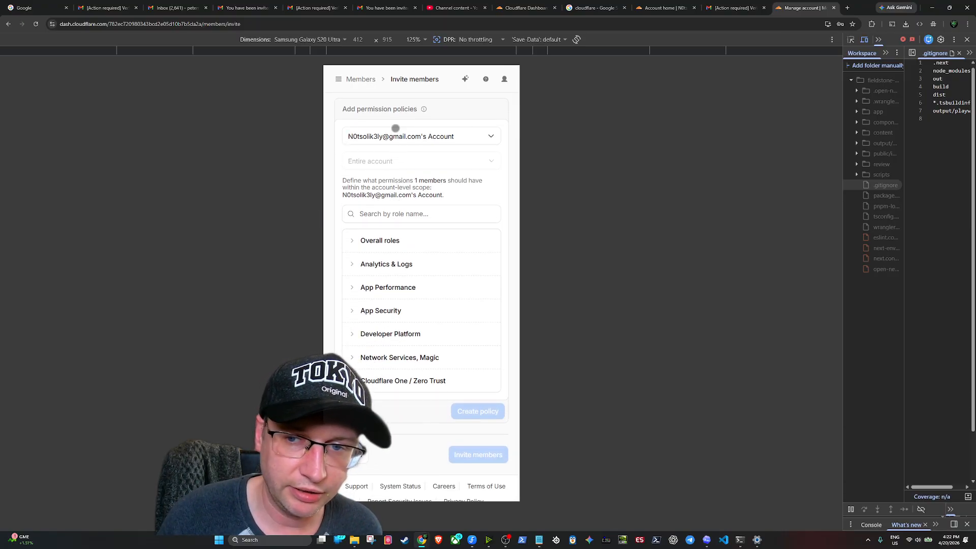
{"action": "scroll", "coordinate": [423, 179], "scroll_direction": "down", "scroll_amount": 2}
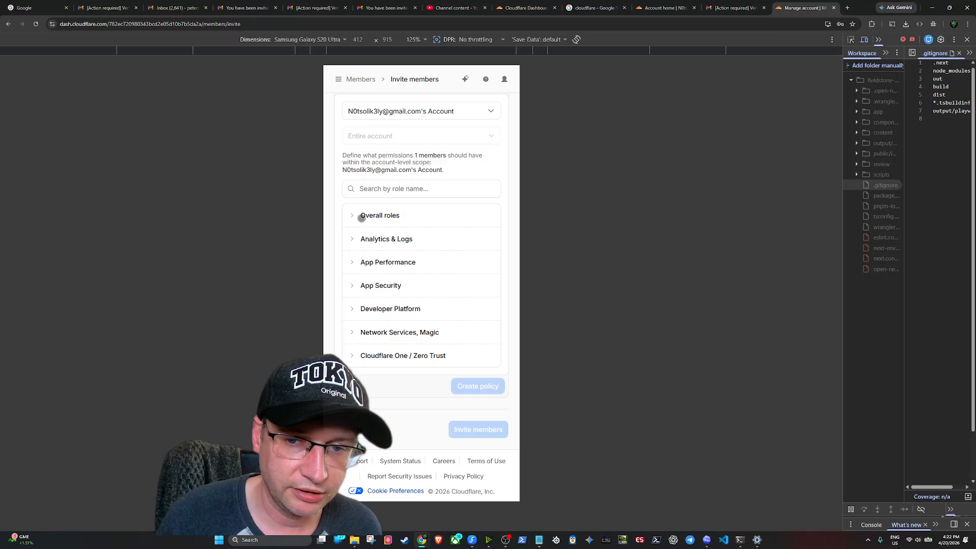
{"action": "left_click", "coordinate": [356, 215]}
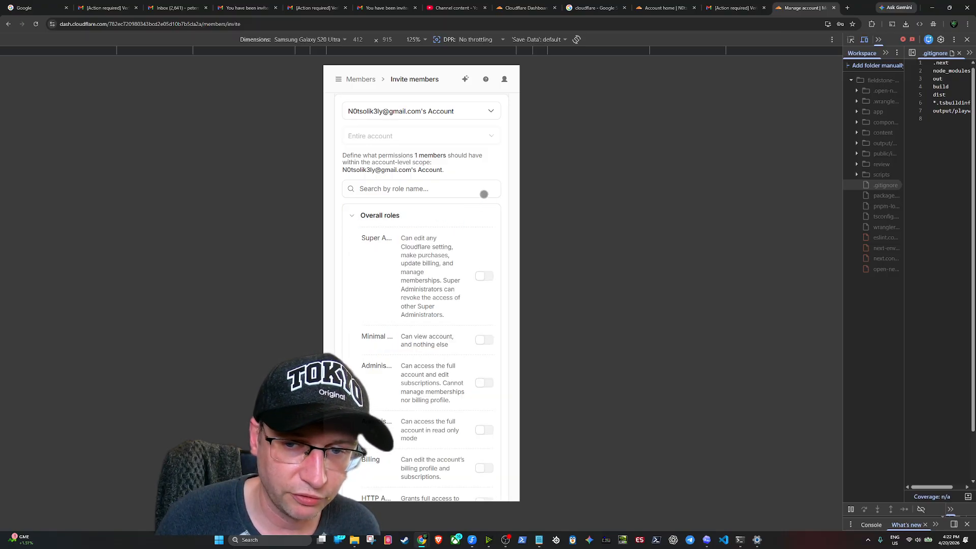
{"action": "scroll", "coordinate": [397, 213], "scroll_direction": "down", "scroll_amount": 2}
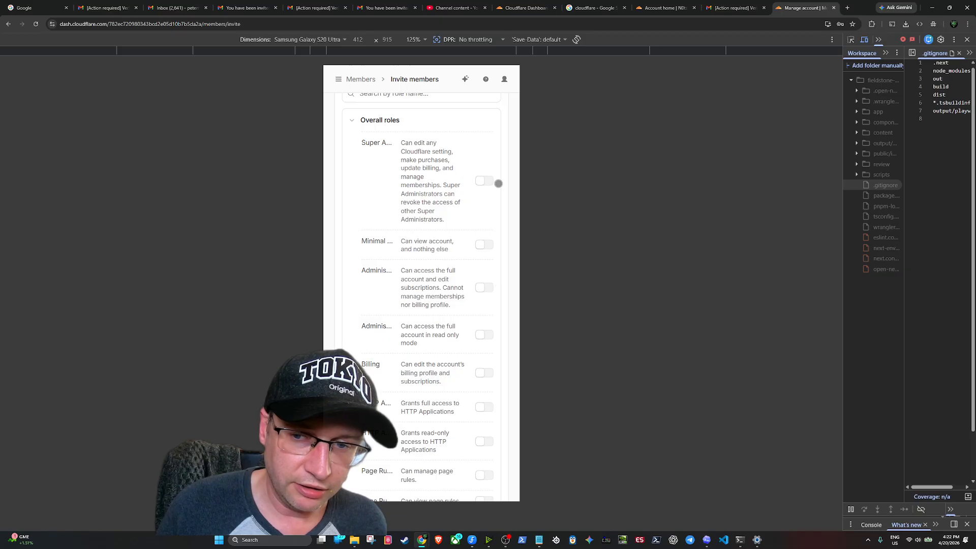
{"action": "left_click", "coordinate": [486, 288]}
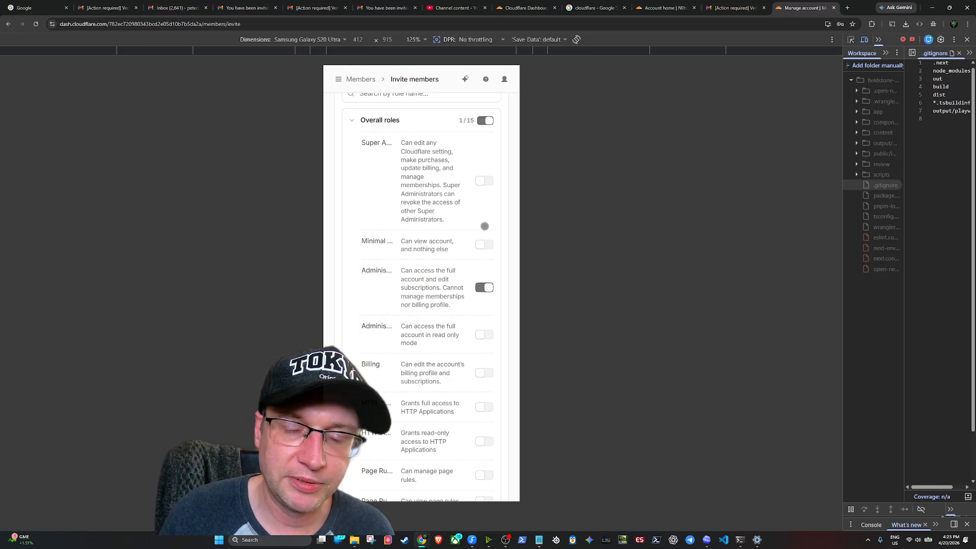
Collapse Overall roles and create the Administrator policy for the entire account
{"action": "scroll", "coordinate": [478, 228], "scroll_direction": "up", "scroll_amount": 5}
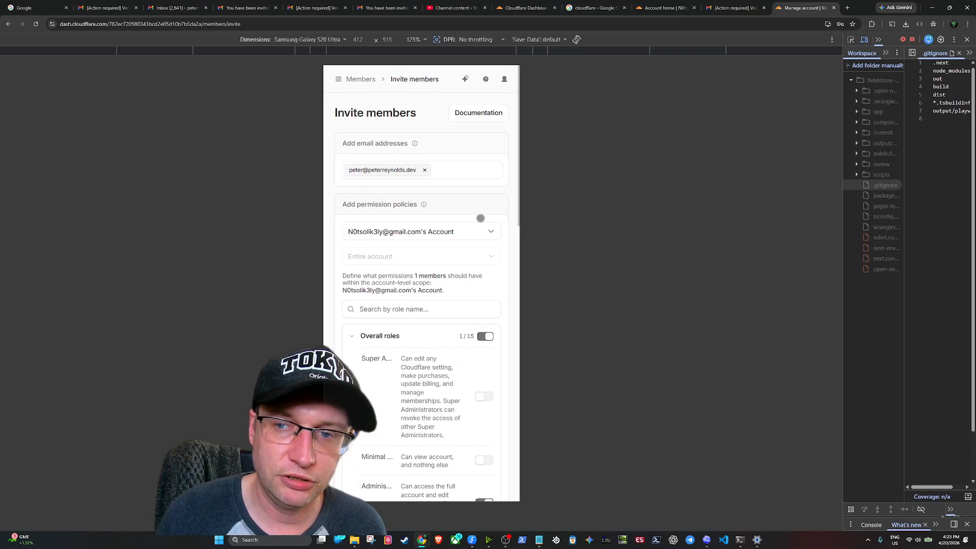
{"action": "scroll", "coordinate": [448, 188], "scroll_direction": "down", "scroll_amount": 3}
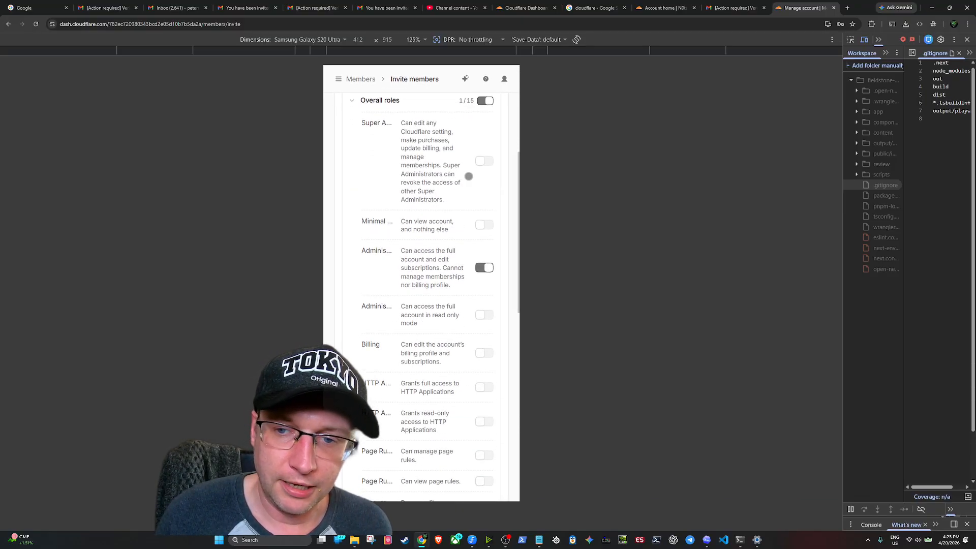
{"action": "scroll", "coordinate": [461, 226], "scroll_direction": "down", "scroll_amount": 2}
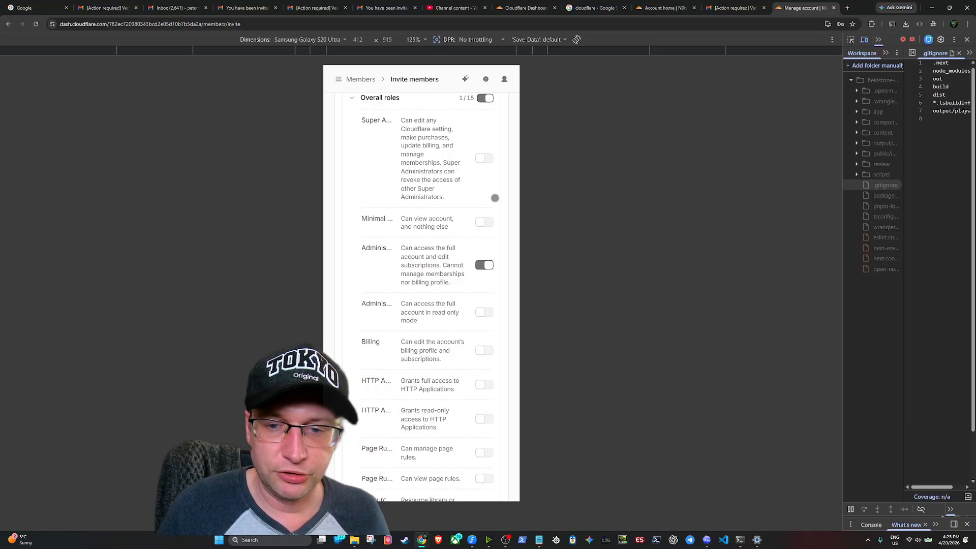
{"action": "scroll", "coordinate": [446, 181], "scroll_direction": "up", "scroll_amount": 4}
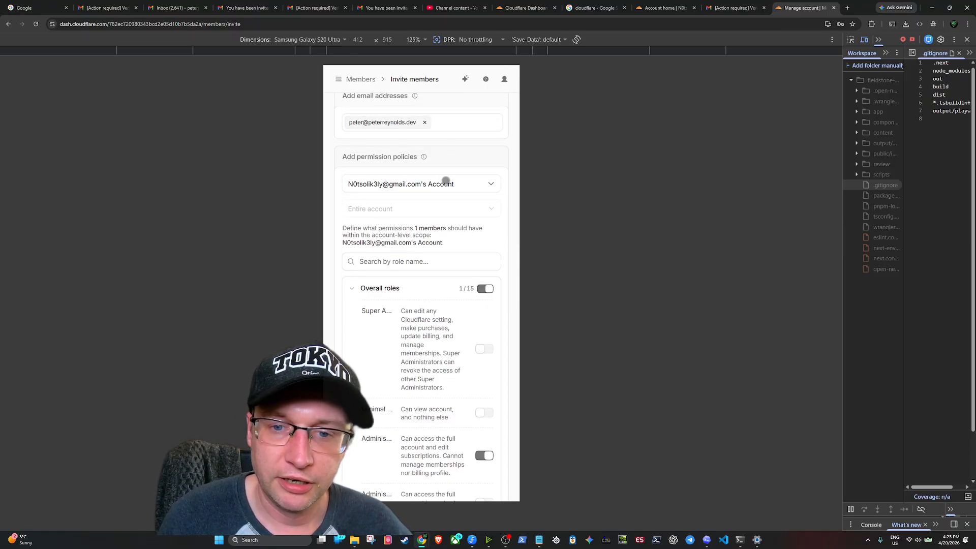
{"action": "scroll", "coordinate": [444, 181], "scroll_direction": "down", "scroll_amount": 3}
{"action": "scroll", "coordinate": [427, 176], "scroll_direction": "up", "scroll_amount": 4}
{"action": "scroll", "coordinate": [378, 152], "scroll_direction": "down", "scroll_amount": 1}
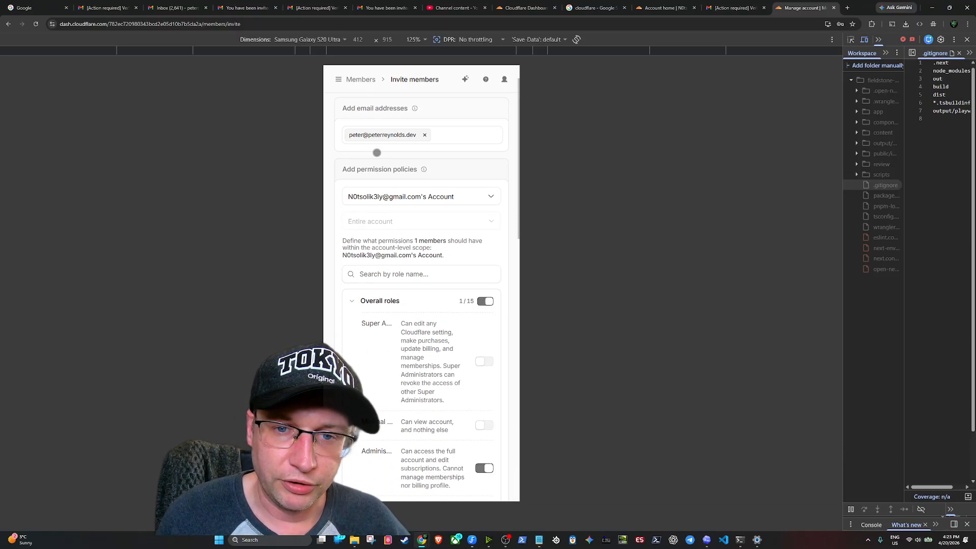
{"action": "scroll", "coordinate": [435, 194], "scroll_direction": "down", "scroll_amount": 2}
{"action": "scroll", "coordinate": [431, 205], "scroll_direction": "up", "scroll_amount": 2}
{"action": "scroll", "coordinate": [407, 214], "scroll_direction": "down", "scroll_amount": 2}
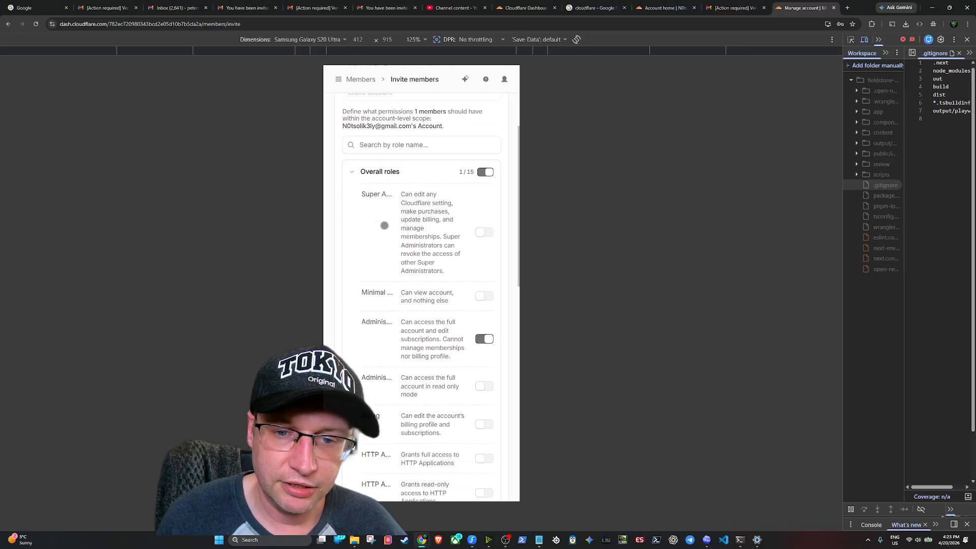
{"action": "left_click", "coordinate": [350, 146]}
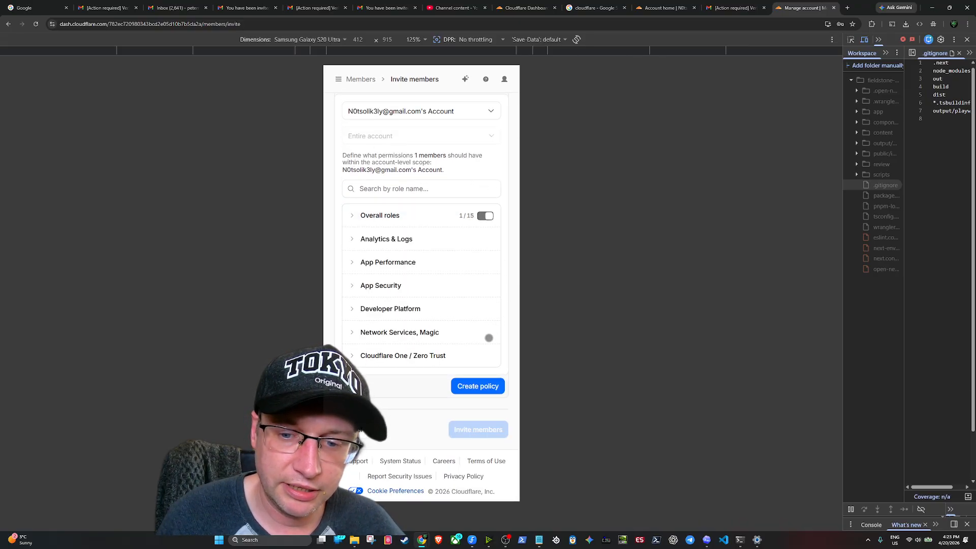
{"action": "left_click", "coordinate": [470, 389]}
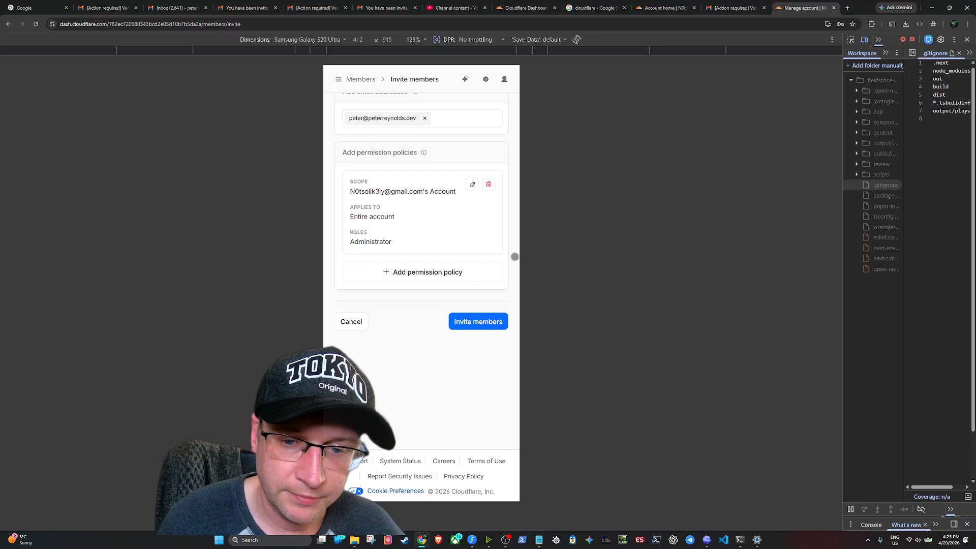
Send the invitation, check the new member's details, then return to the Members list
{"action": "left_click", "coordinate": [481, 327]}
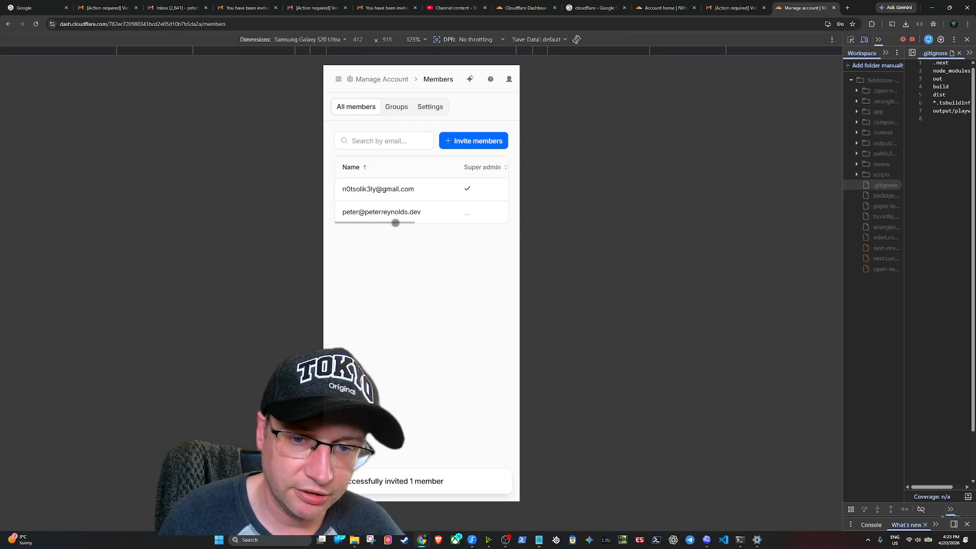
{"action": "left_click", "coordinate": [433, 217]}
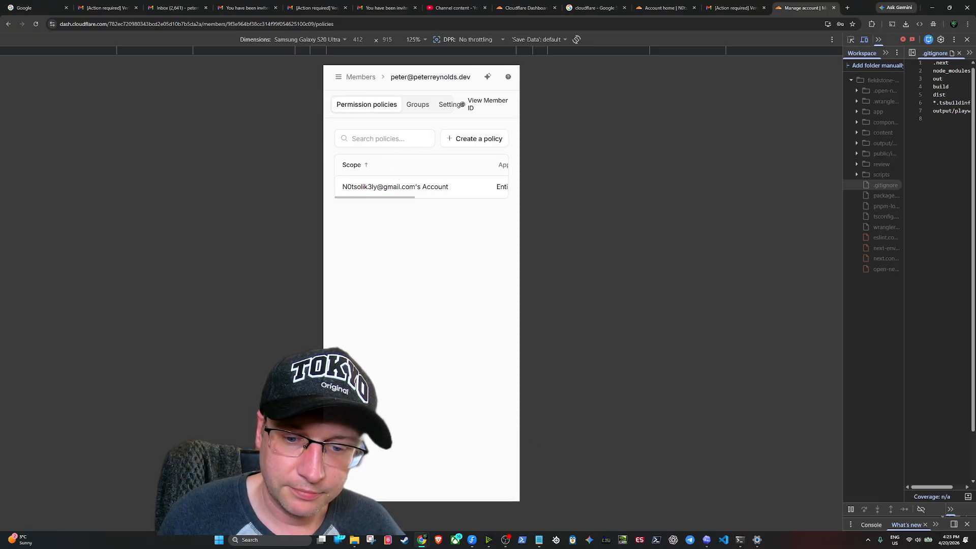
{"action": "key", "text": "alt+Left"}
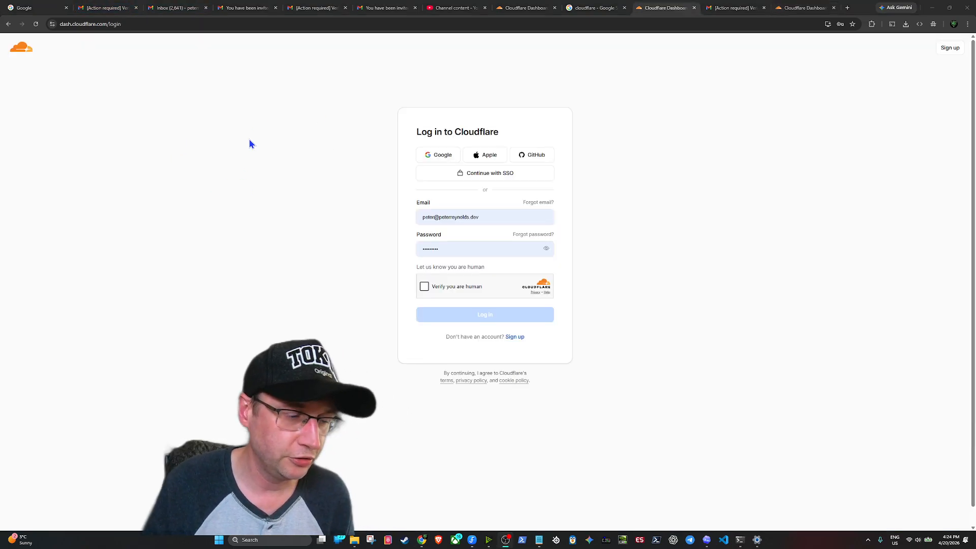
Load google.com from the address bar, correcting a typo
{"action": "left_click", "coordinate": [196, 26]}
{"action": "type", "text": "gtoogle.c"}
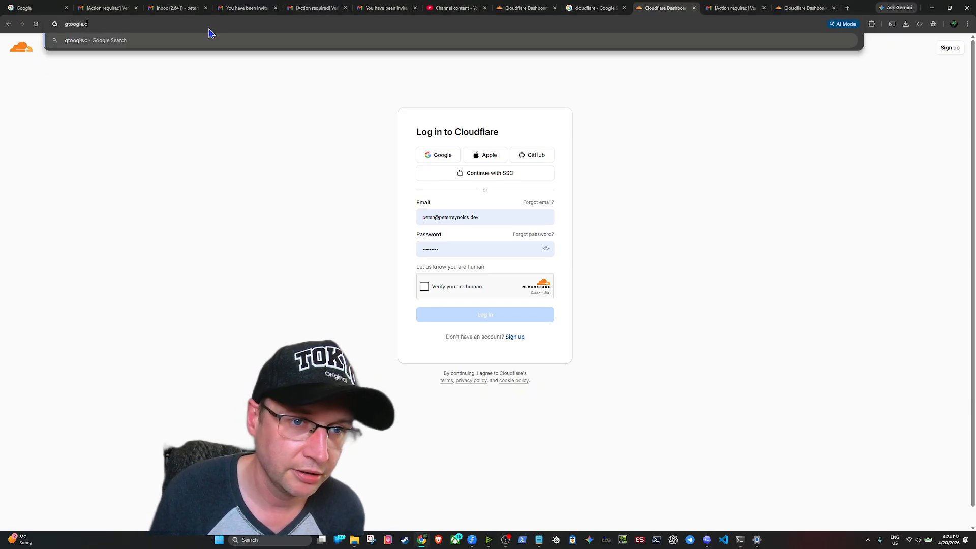
{"action": "key", "text": "BackSpace"}
{"action": "key", "text": "BackSpace"}
{"action": "key", "text": "BackSpace"}
{"action": "key", "text": "BackSpace"}
{"action": "key", "text": "BackSpace"}
{"action": "key", "text": "BackSpace"}
{"action": "key", "text": "BackSpace"}
{"action": "key", "text": "BackSpace"}
{"action": "type", "text": "o"}
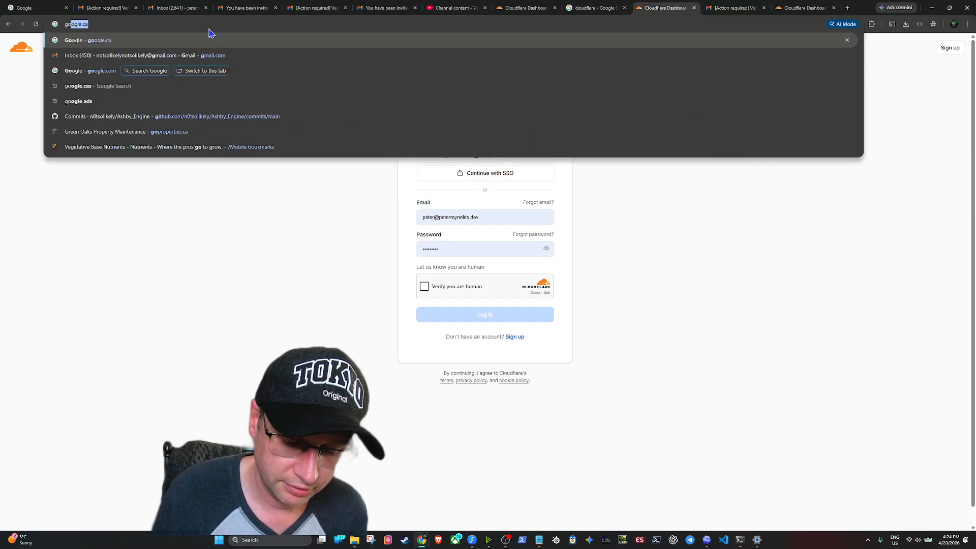
{"action": "type", "text": "ogle.com"}
{"action": "key", "text": "Return"}
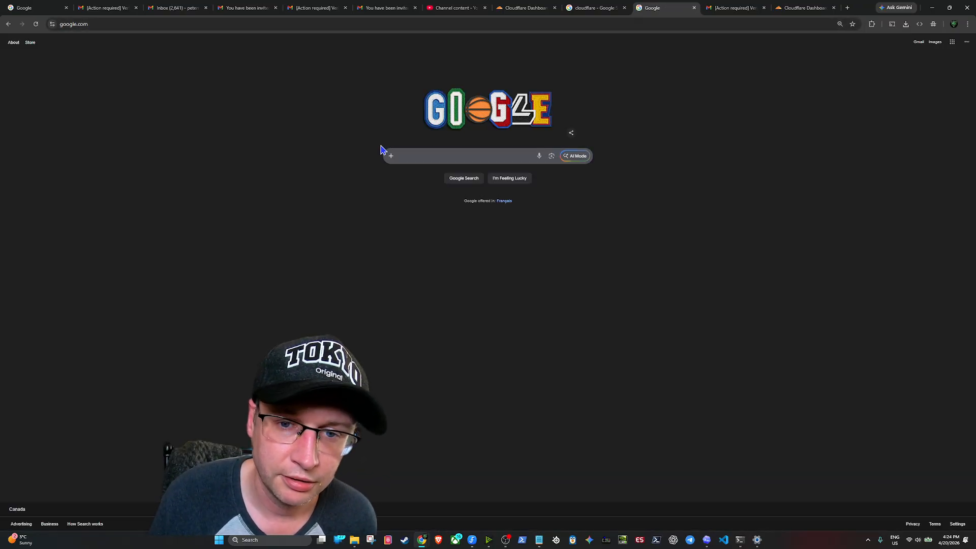
Search for 'cloudflare' and open the official Cloudflare website from the results
{"action": "left_click", "coordinate": [432, 155]}
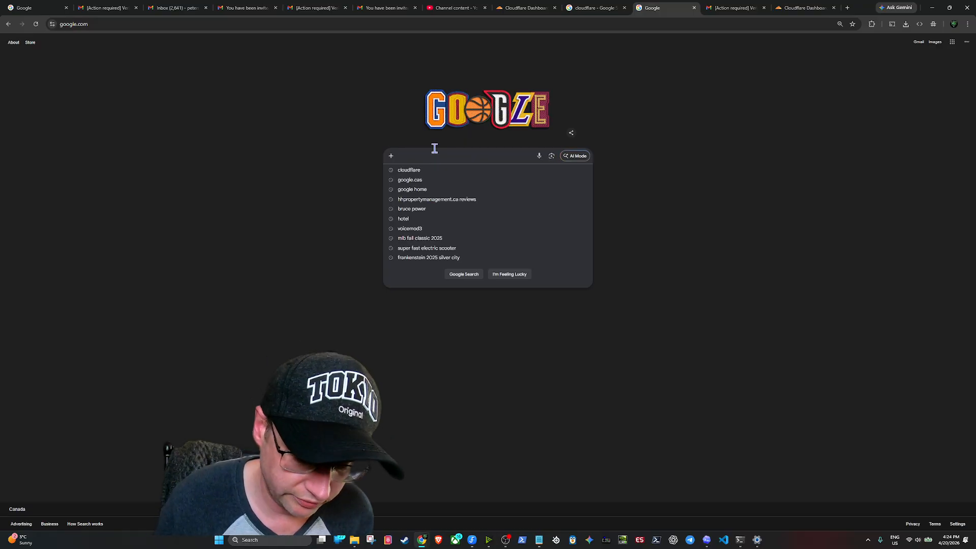
{"action": "type", "text": "cloudflar"}
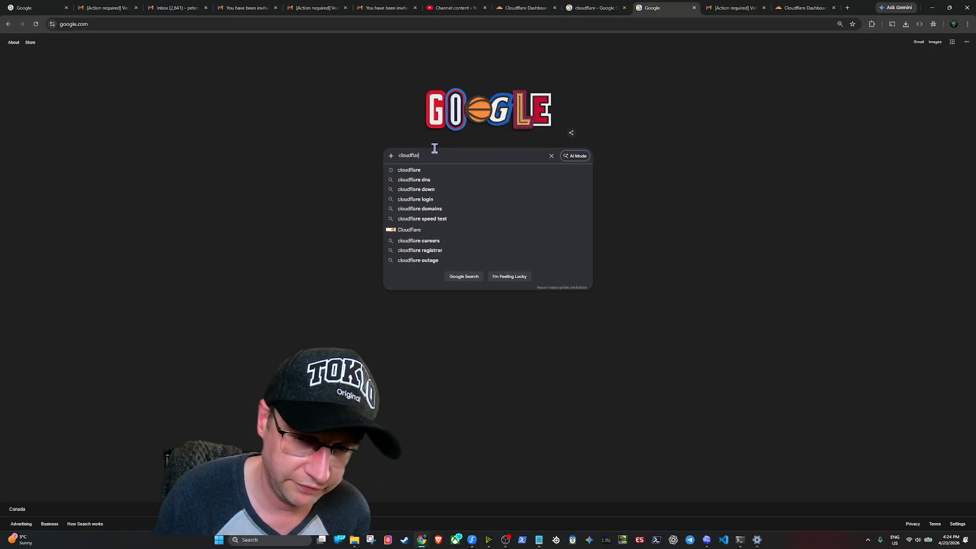
{"action": "type", "text": "e"}
{"action": "key", "text": "Return"}
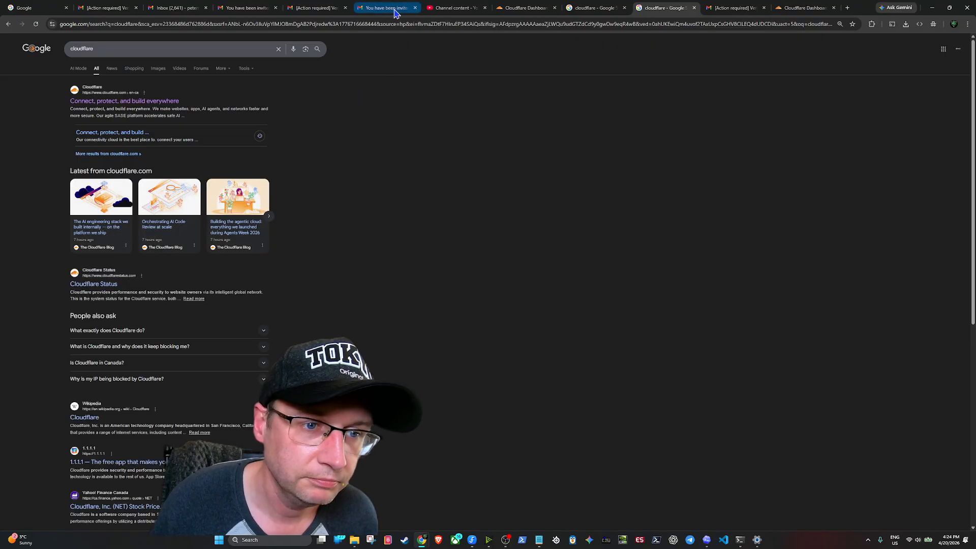
{"action": "left_click", "coordinate": [101, 102]}
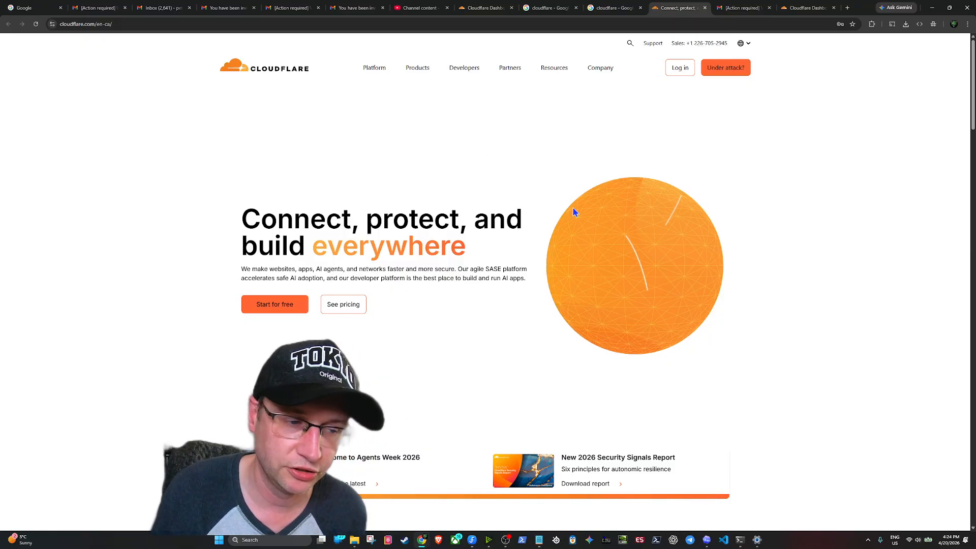
Log in with the filled-in credentials, returning from sign-up, to reach the Notsolikely Account home
{"action": "left_click", "coordinate": [675, 72]}
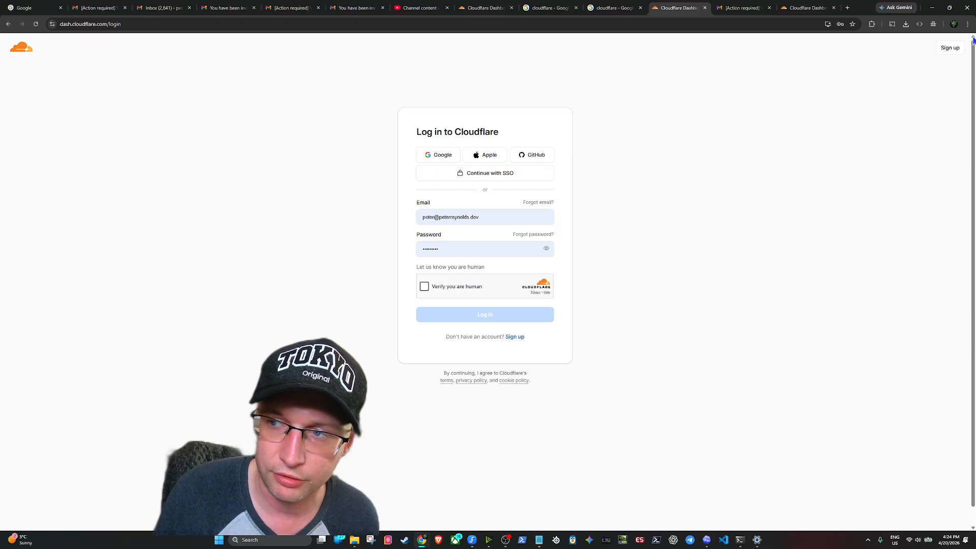
{"action": "left_click", "coordinate": [950, 48]}
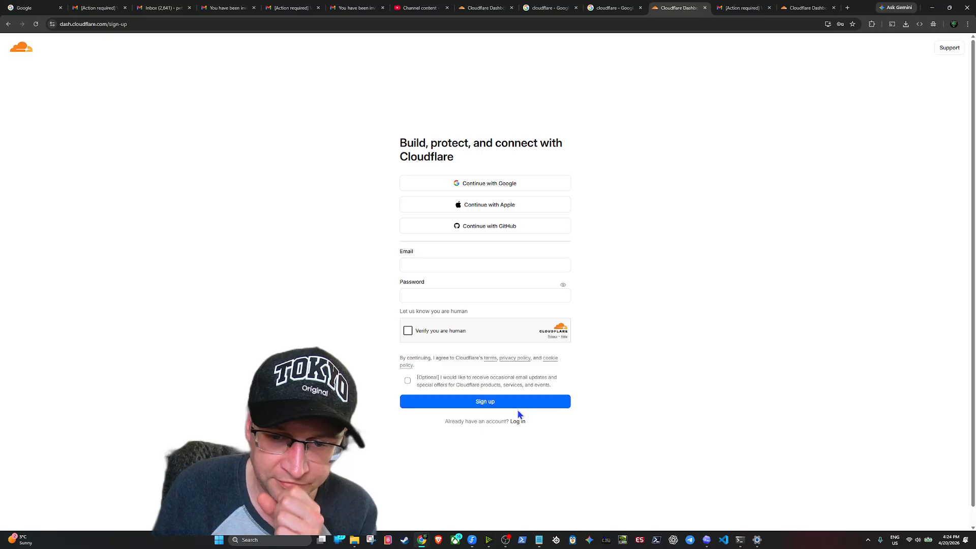
{"action": "left_click", "coordinate": [519, 422]}
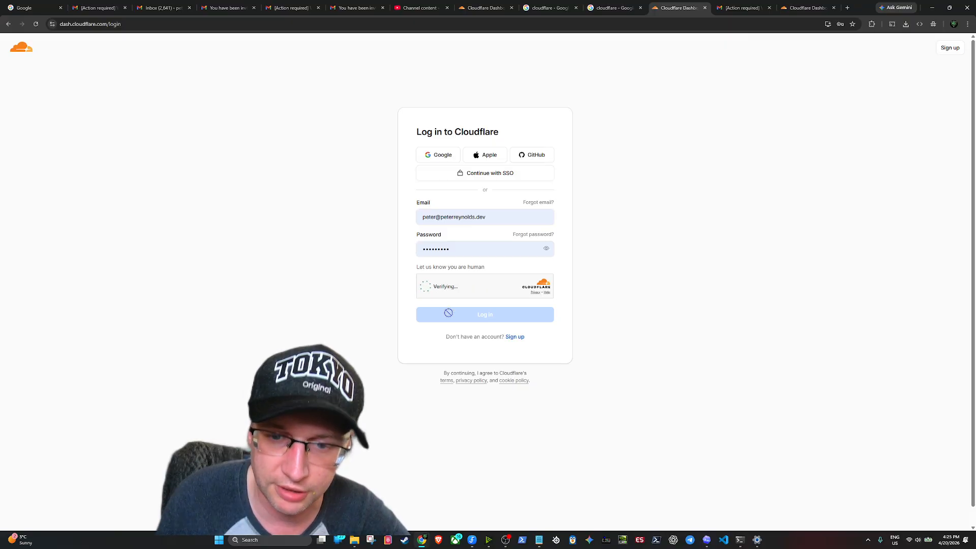
{"action": "left_click", "coordinate": [487, 318]}
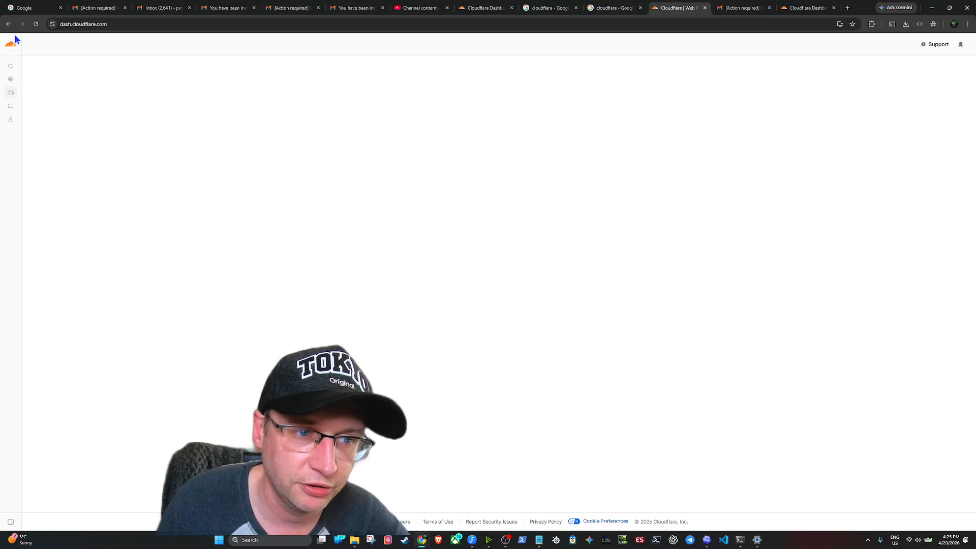
{"action": "mouse_move", "coordinate": [23, 102]}
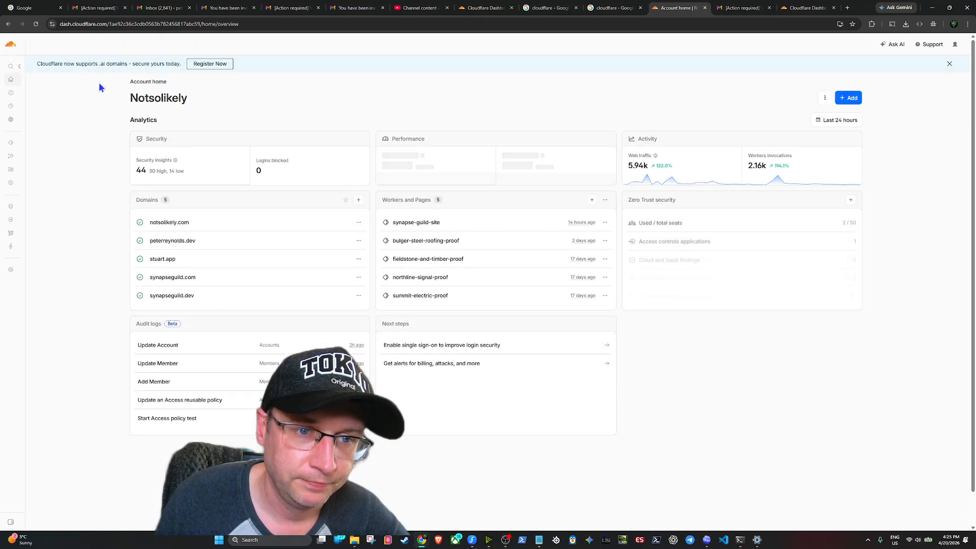
Search Domains > Buy domain for a personal .dev domain and attempt to purchase it
{"action": "mouse_move", "coordinate": [10, 62]}
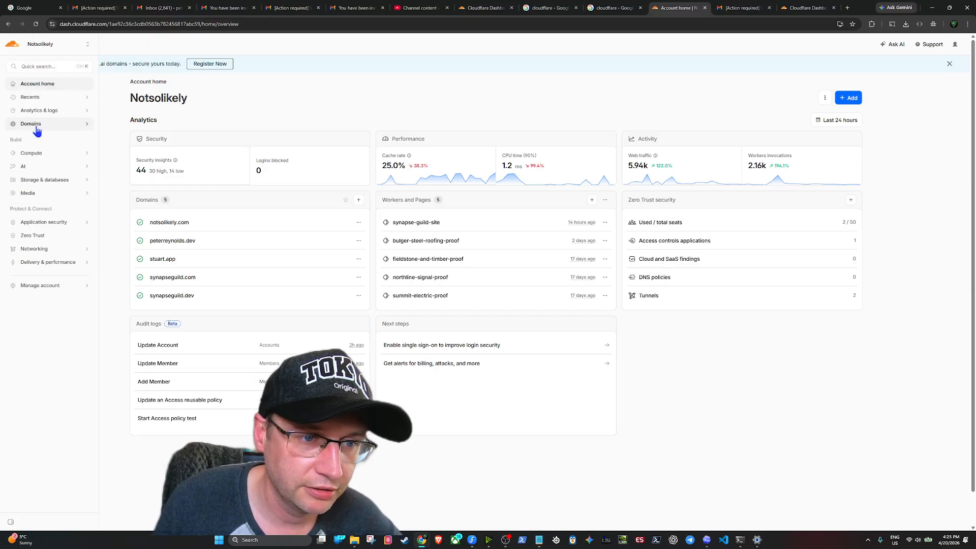
{"action": "left_click", "coordinate": [36, 125]}
{"action": "left_click", "coordinate": [48, 139]}
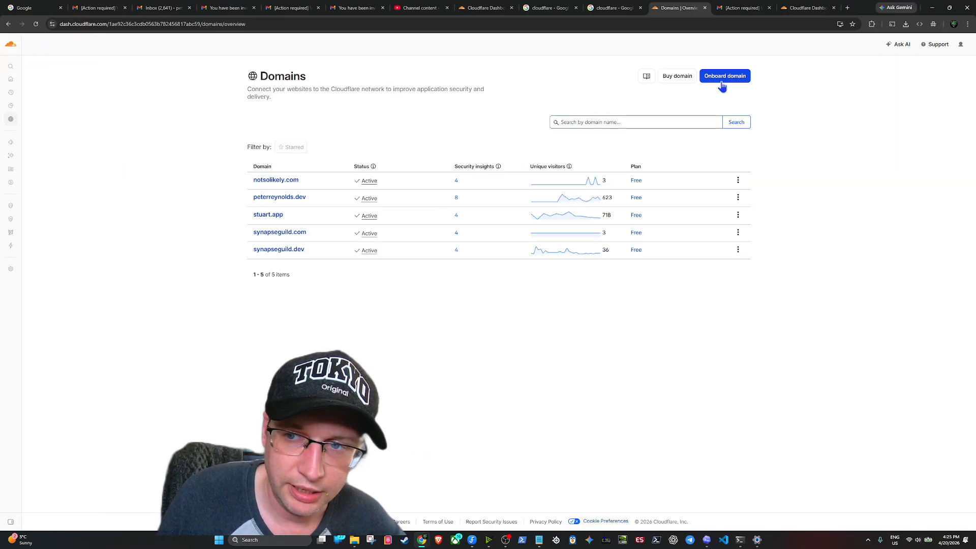
{"action": "left_click", "coordinate": [682, 77]}
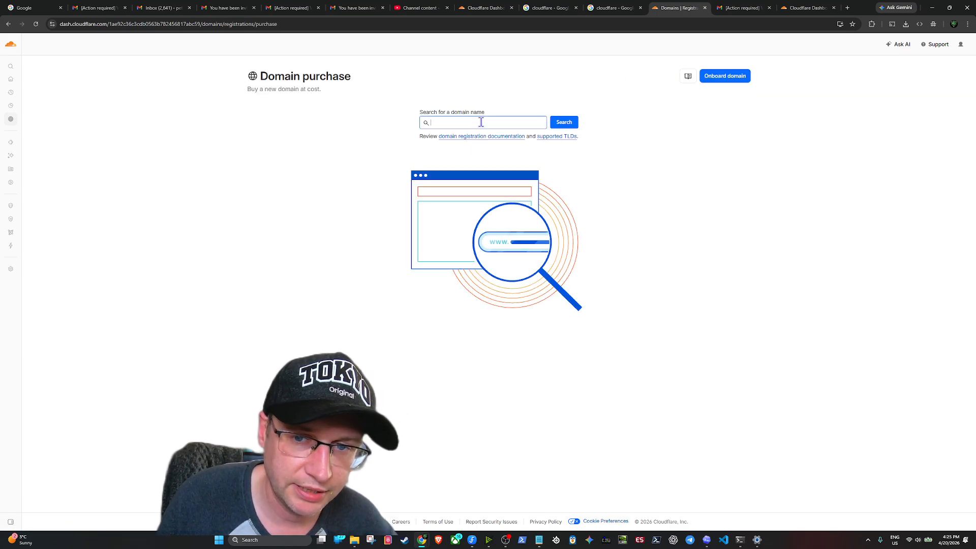
{"action": "left_click", "coordinate": [481, 122]}
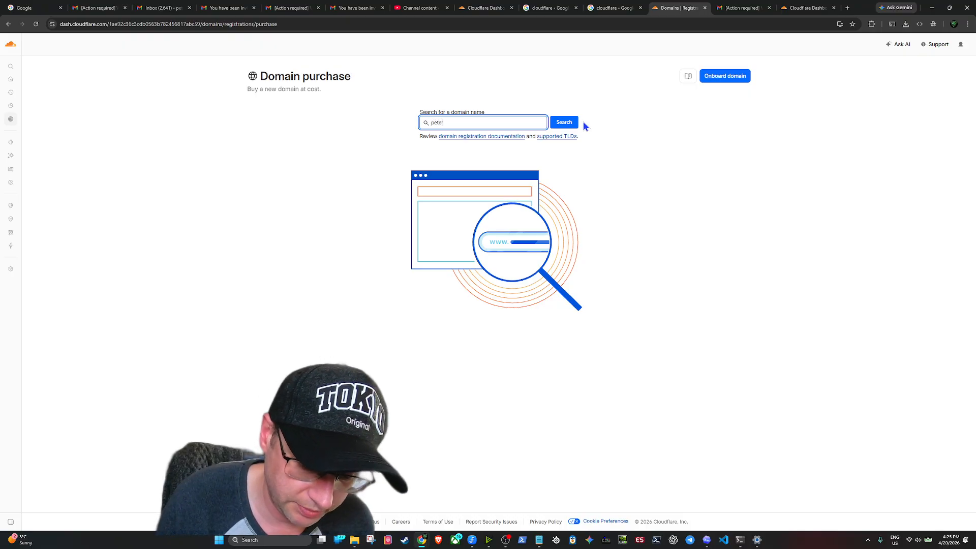
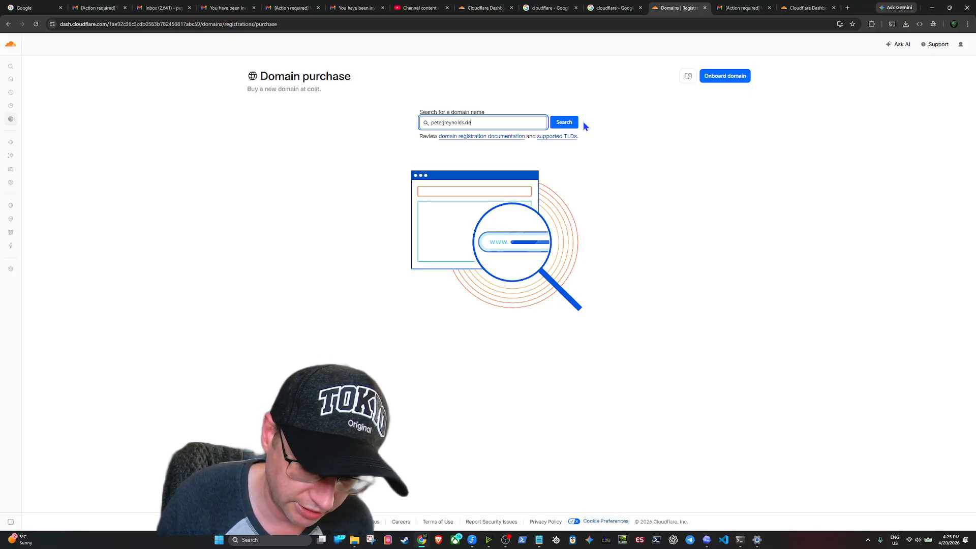
{"action": "key", "text": "Return"}
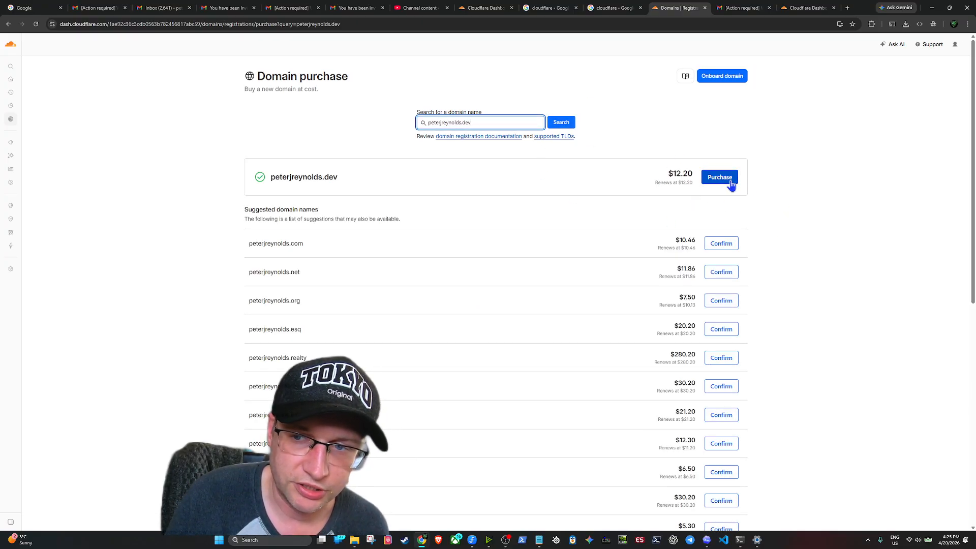
{"action": "left_click", "coordinate": [722, 182]}
Go to Manage account > Members to view the two Super admin members
{"action": "right_click", "coordinate": [895, 220]}
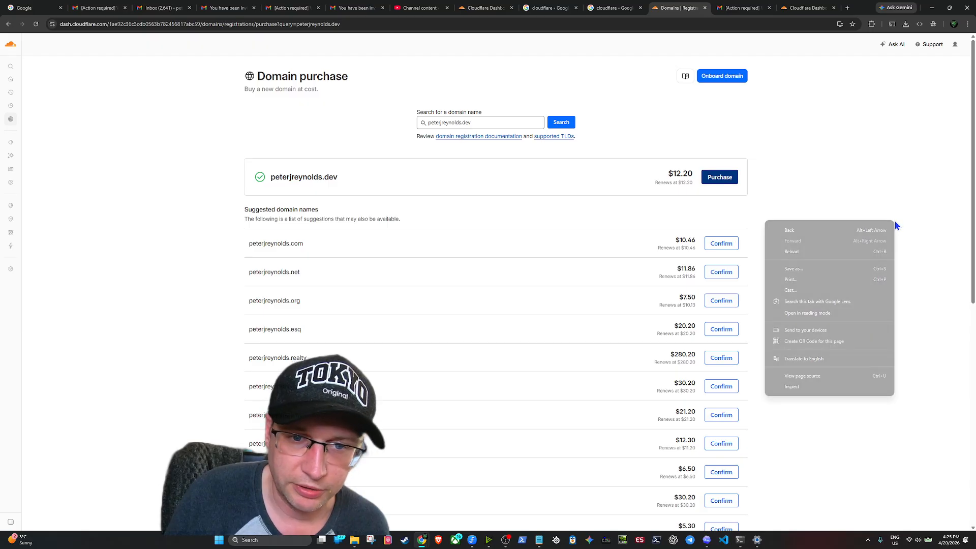
{"action": "left_click", "coordinate": [778, 109]}
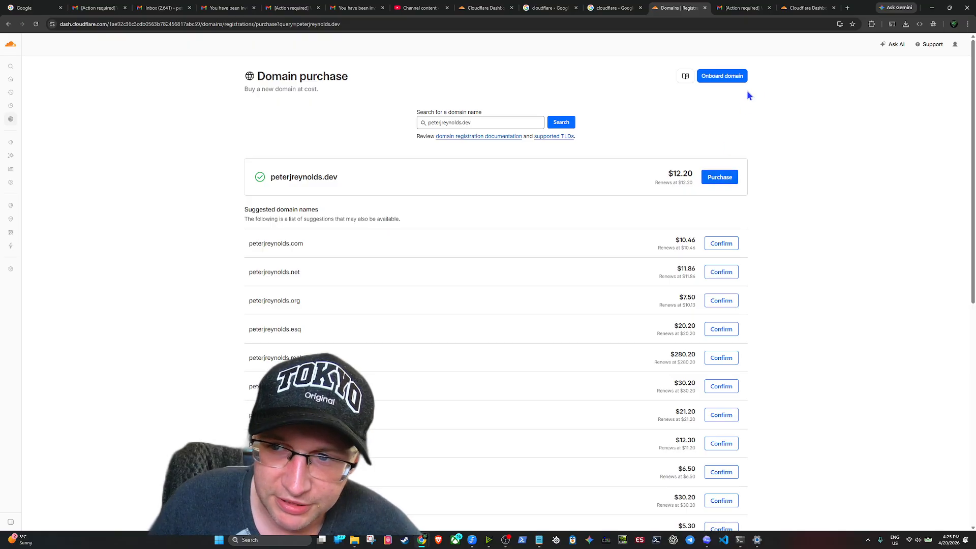
{"action": "right_click", "coordinate": [12, 119]}
{"action": "left_click", "coordinate": [355, 154]}
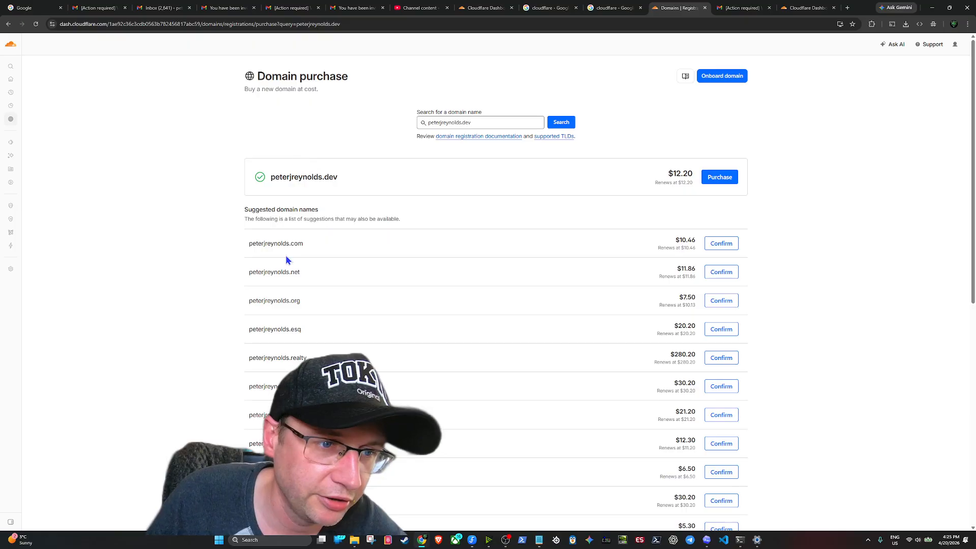
{"action": "mouse_move", "coordinate": [16, 178]}
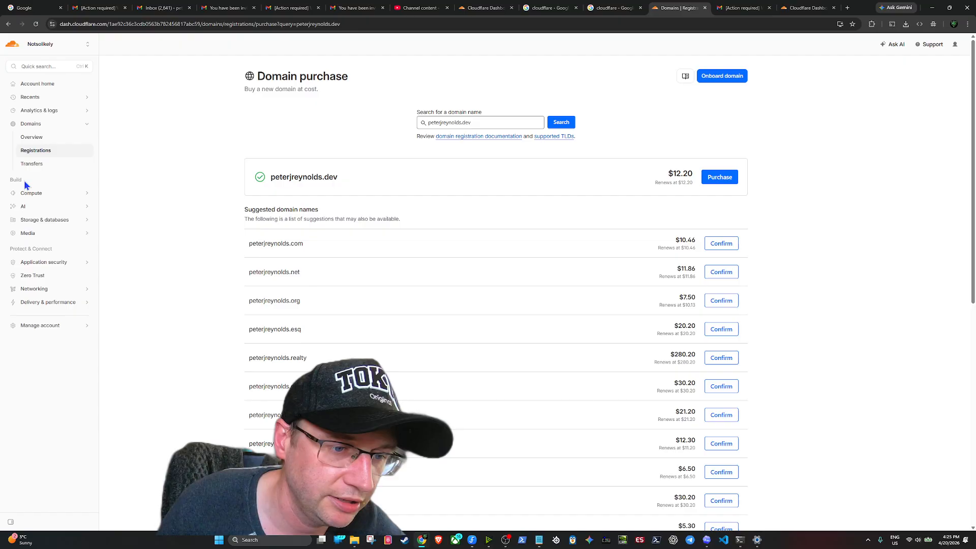
{"action": "left_click", "coordinate": [63, 328]}
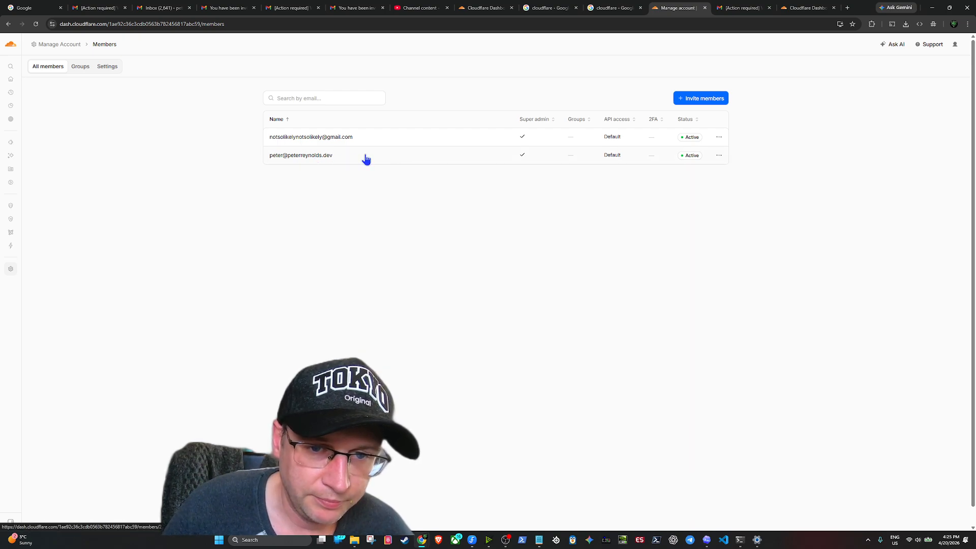
Begin a member invitation and create an Administrator policy covering the whole Notsolikely account
{"action": "left_click", "coordinate": [711, 99]}
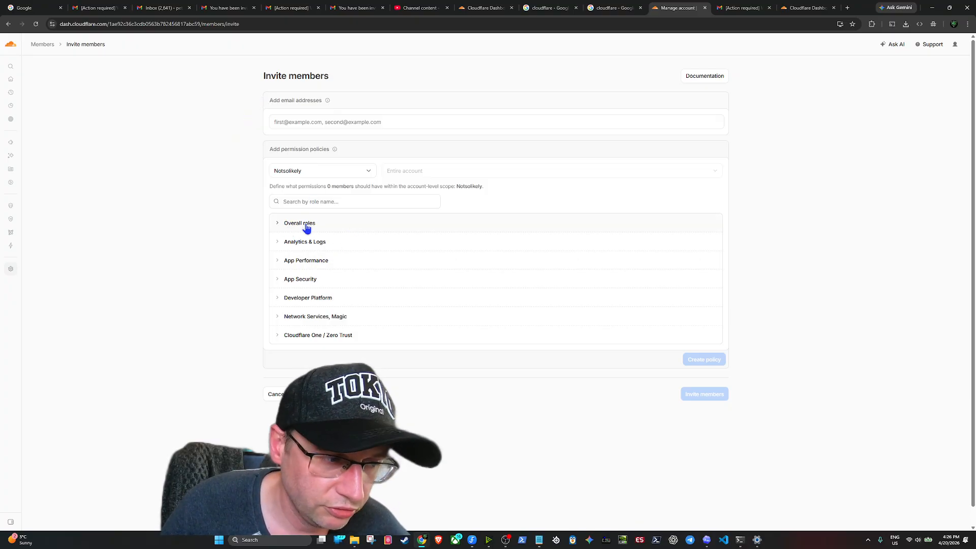
{"action": "left_click", "coordinate": [323, 225]}
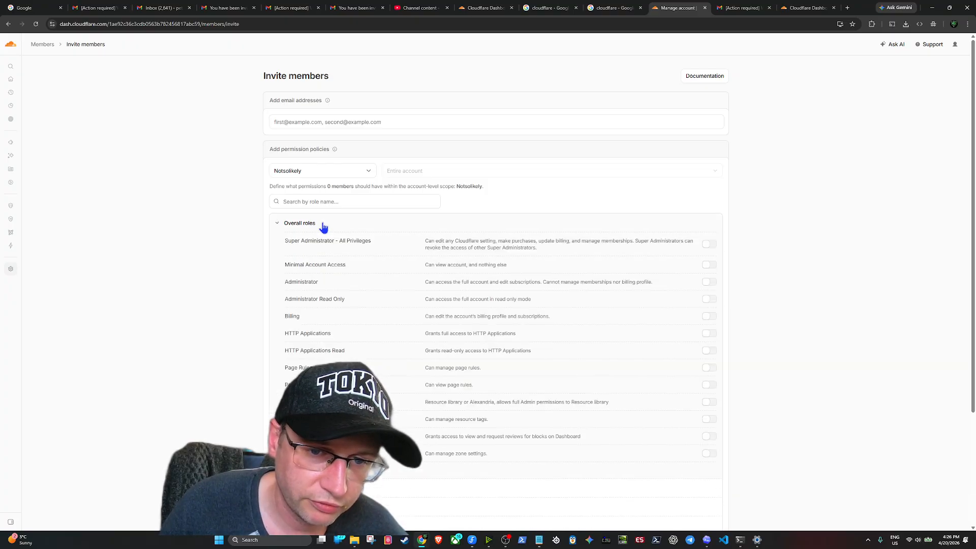
{"action": "left_click", "coordinate": [706, 283]}
{"action": "scroll", "coordinate": [777, 218], "scroll_direction": "down", "scroll_amount": 3}
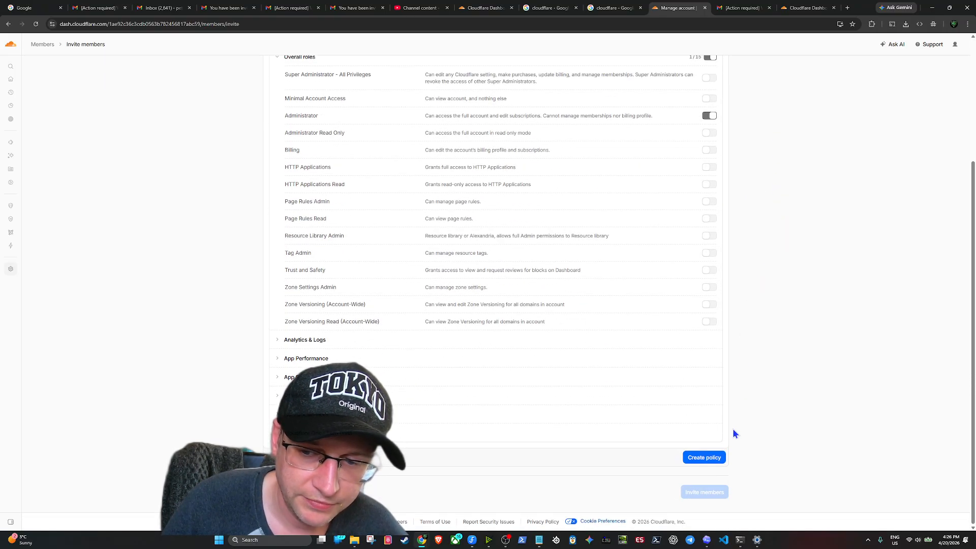
{"action": "left_click", "coordinate": [718, 454]}
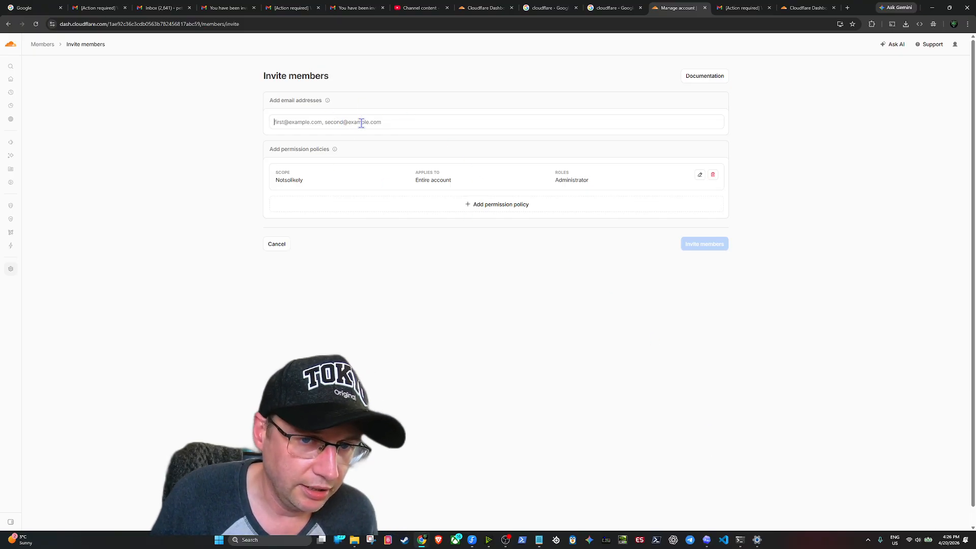
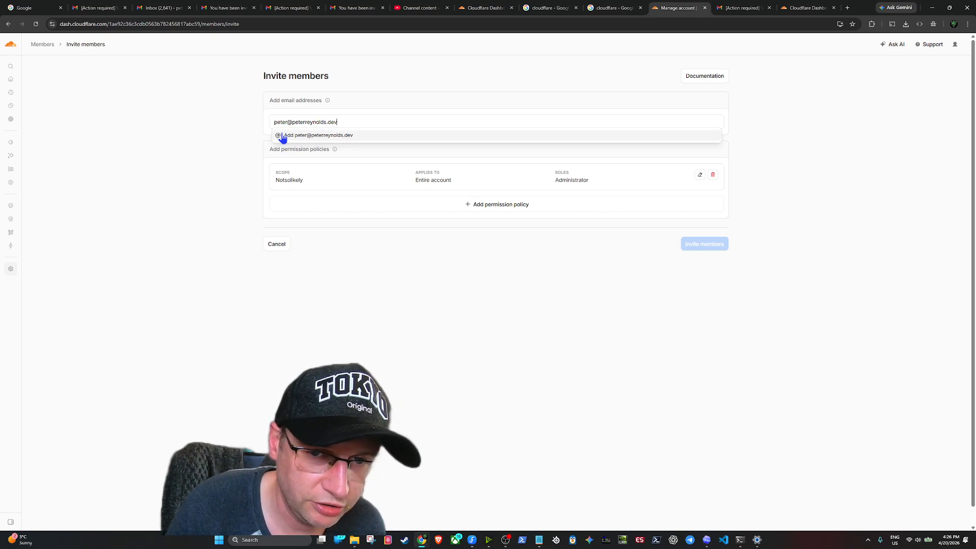
Add the invitee's e-mail address, send the Administrator invitation, and review the Members list
{"action": "left_click", "coordinate": [333, 139]}
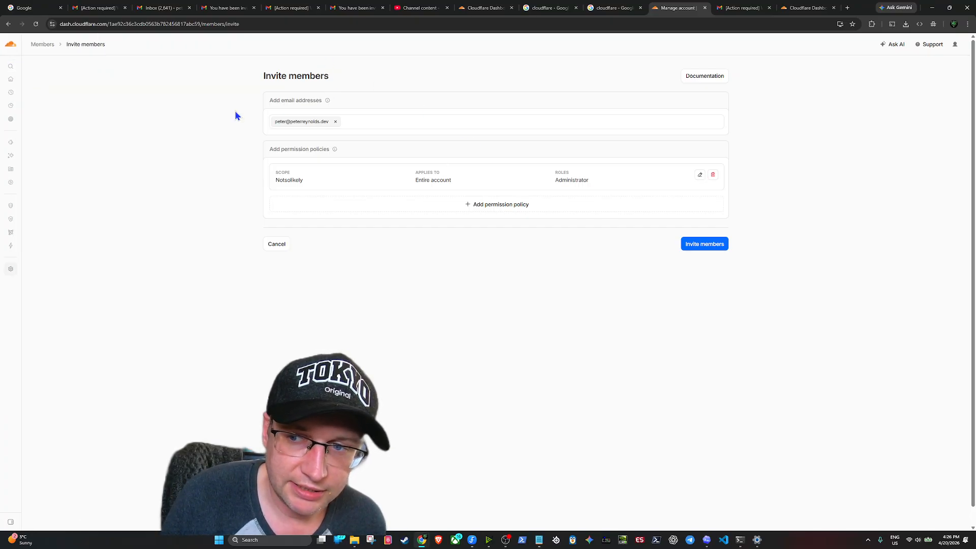
{"action": "left_click", "coordinate": [8, 24]}
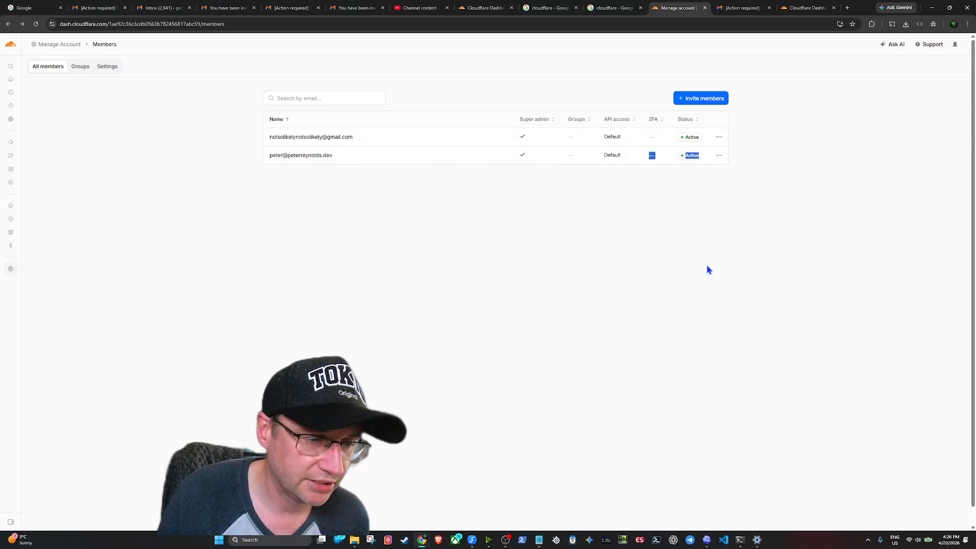
{"action": "left_click", "coordinate": [712, 145]}
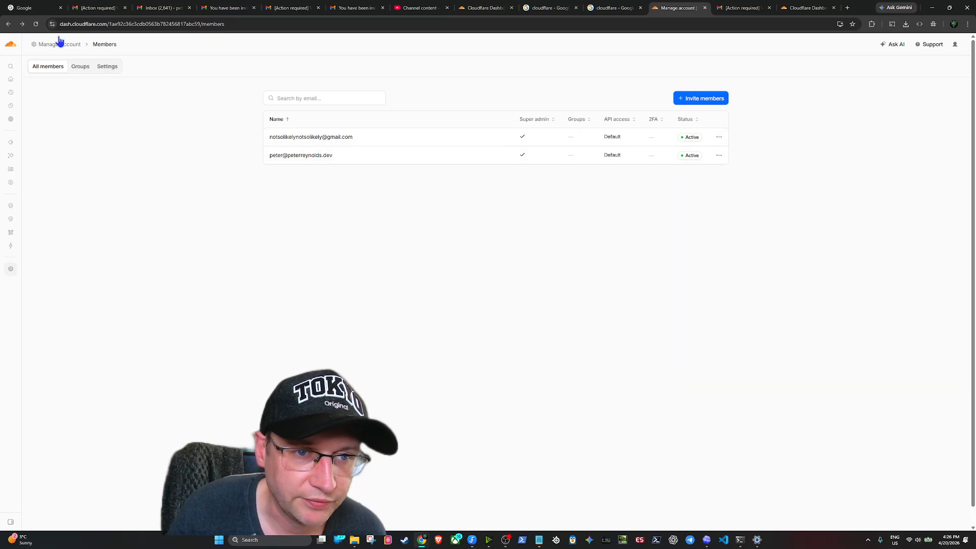